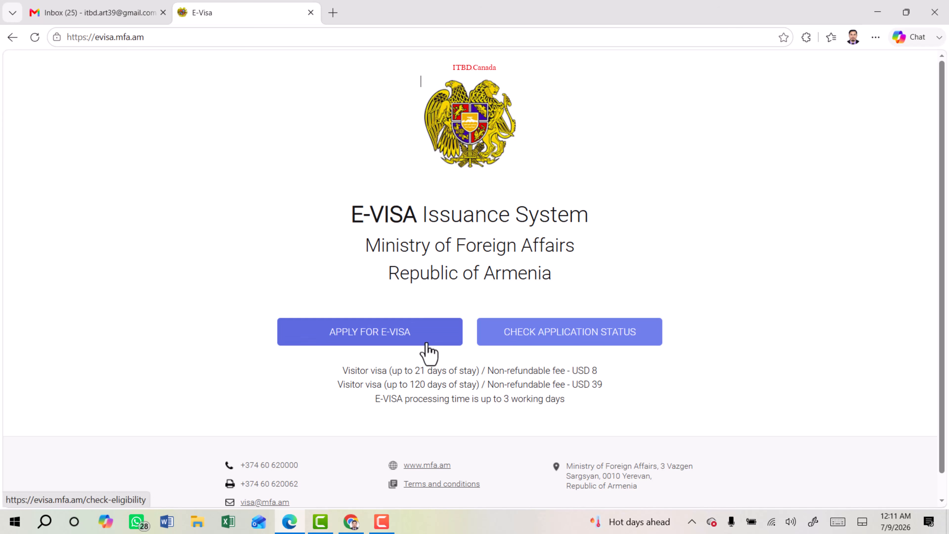
Review the visa fee table: 21-day fee, 120-day visa at USD 39, and processing time.
scroll(419, 348, down, 2)
drag(389, 346, 467, 346)
click(569, 347)
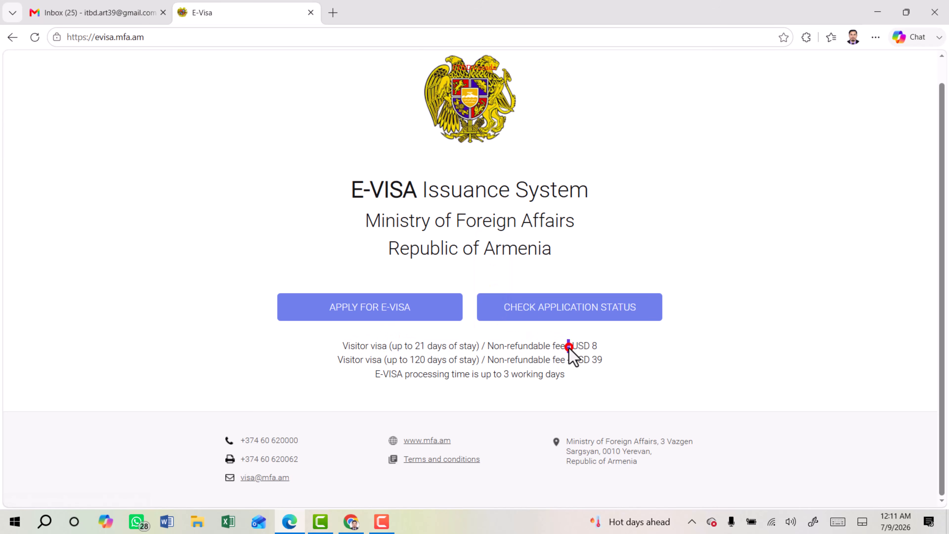
drag(391, 360, 456, 360)
drag(568, 360, 615, 371)
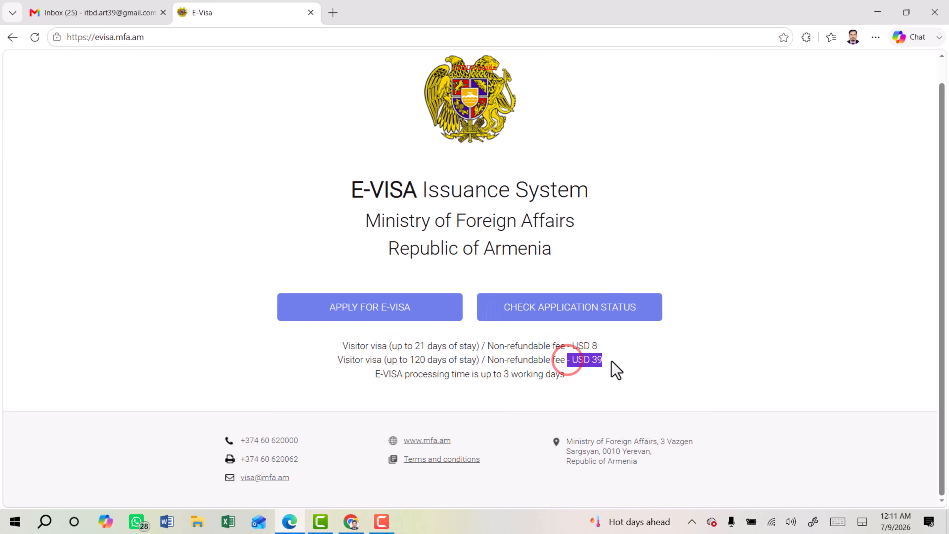
drag(375, 374, 561, 375)
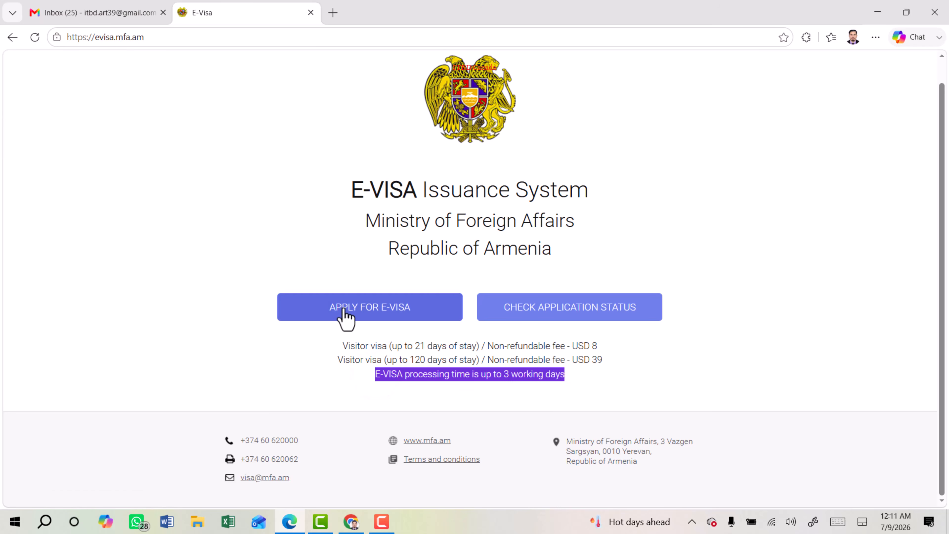
Start a new e-visa application with Tourism as purpose and Ordinary passport as document.
click(362, 309)
drag(388, 183, 553, 185)
click(410, 245)
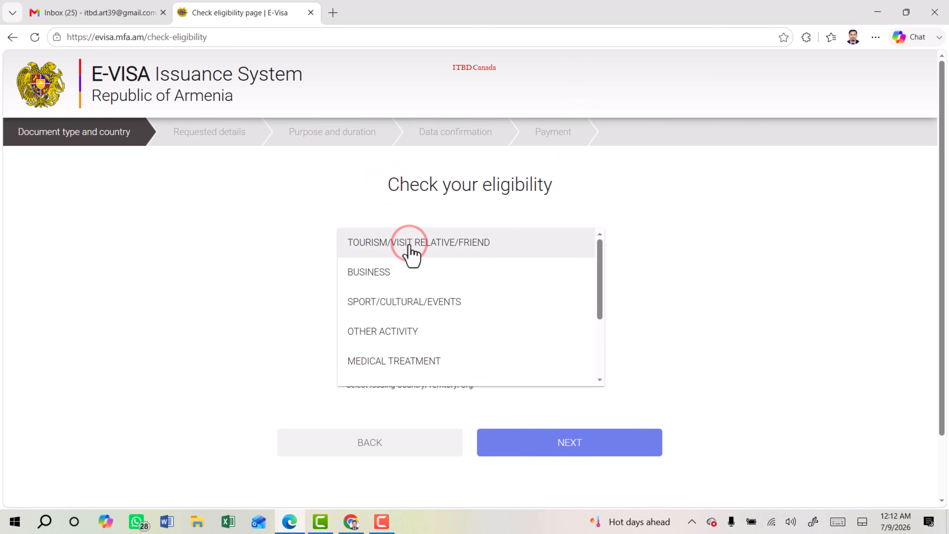
click(409, 244)
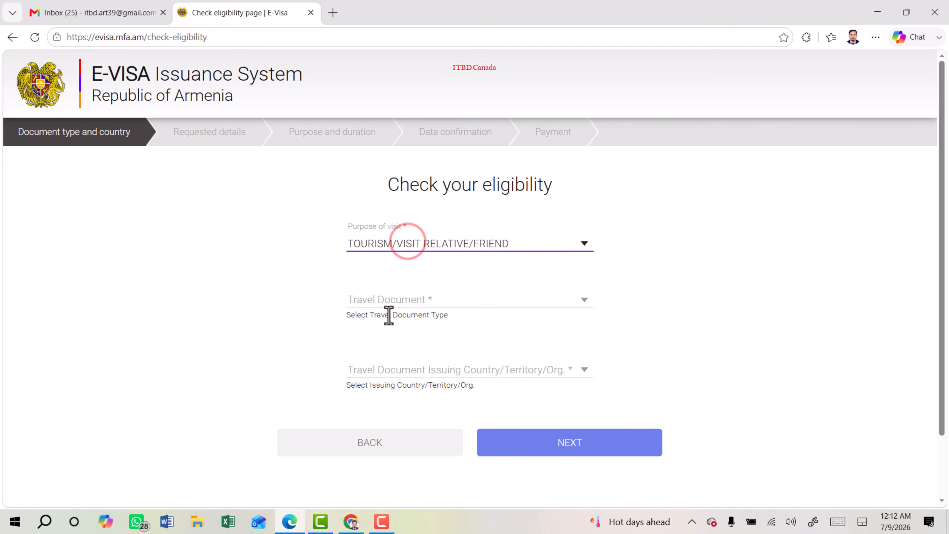
click(475, 304)
click(402, 303)
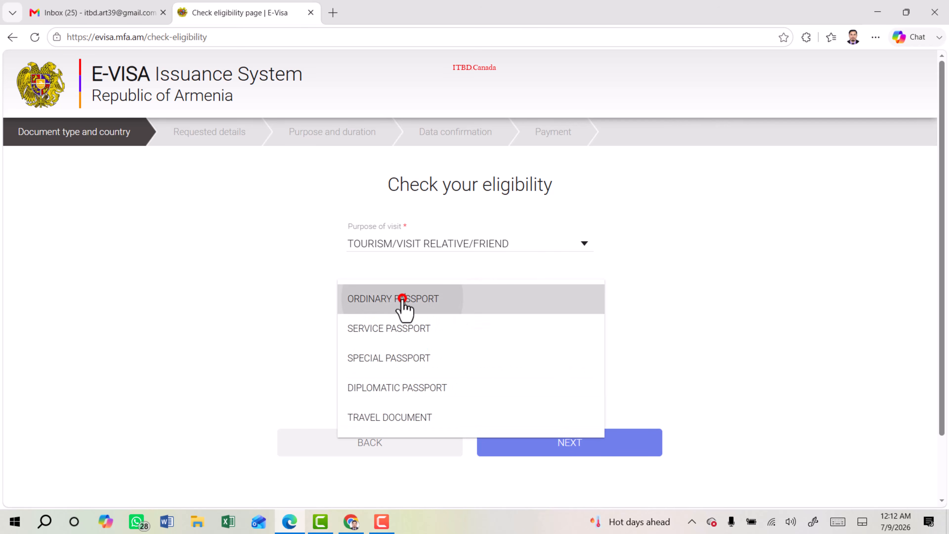
Choose Bangladesh as the issuing country and fill in the contact e-mail and captcha fields.
click(499, 372)
scroll(499, 372, down, 3)
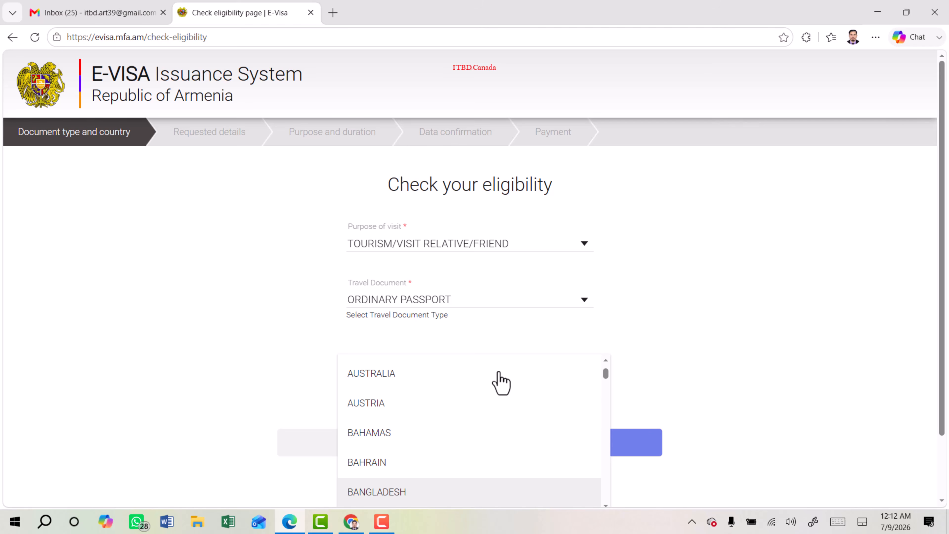
click(415, 492)
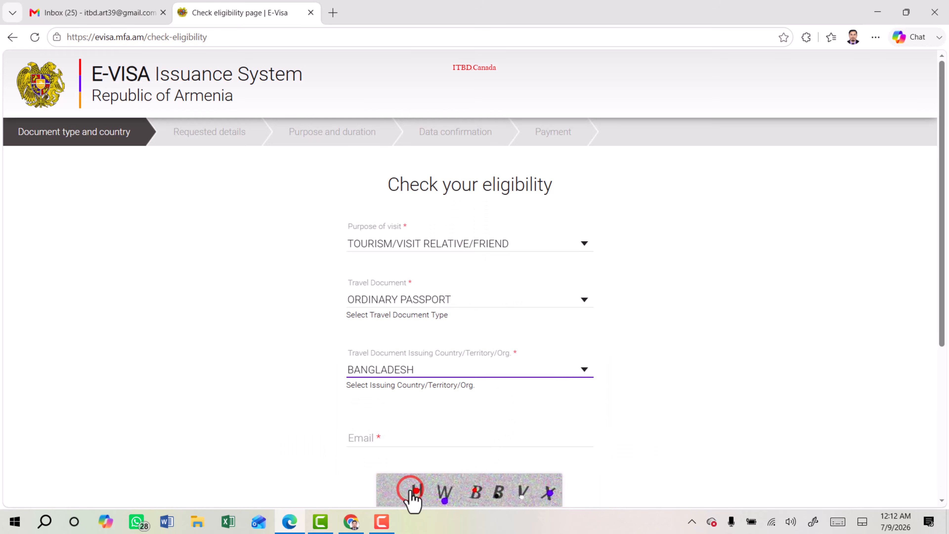
scroll(417, 320, down, 3)
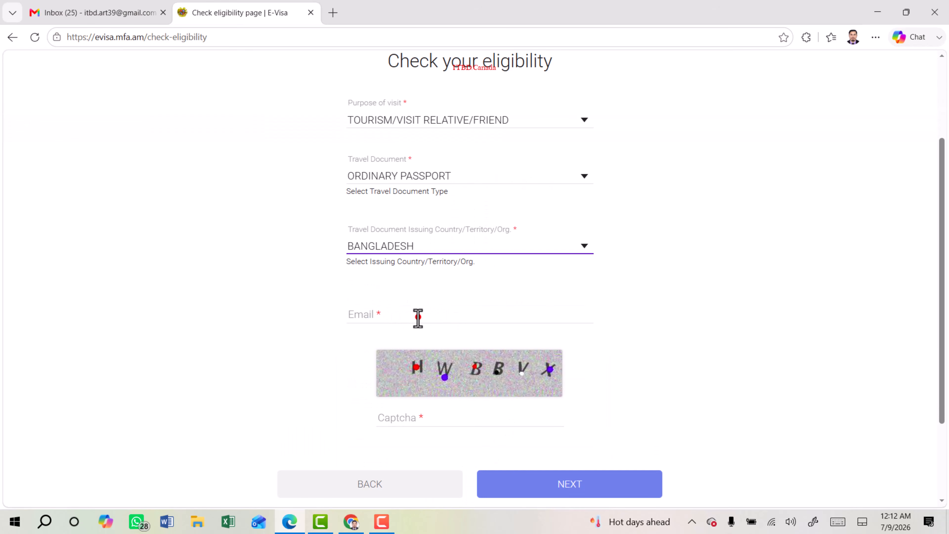
click(418, 317)
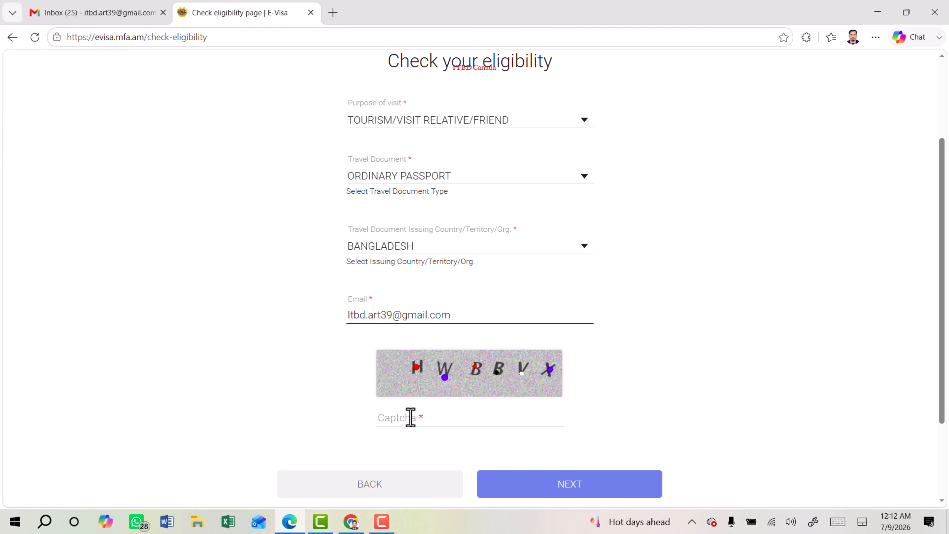
click(410, 418)
Enter the captcha code, submit the eligibility check, and confirm the verification e-mail in Gmail.
text(HEBBVX)
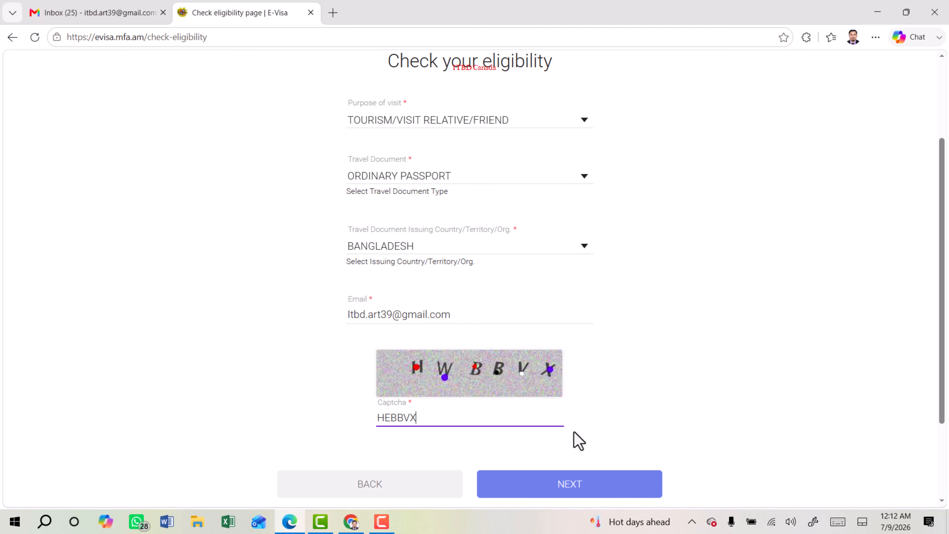
click(570, 485)
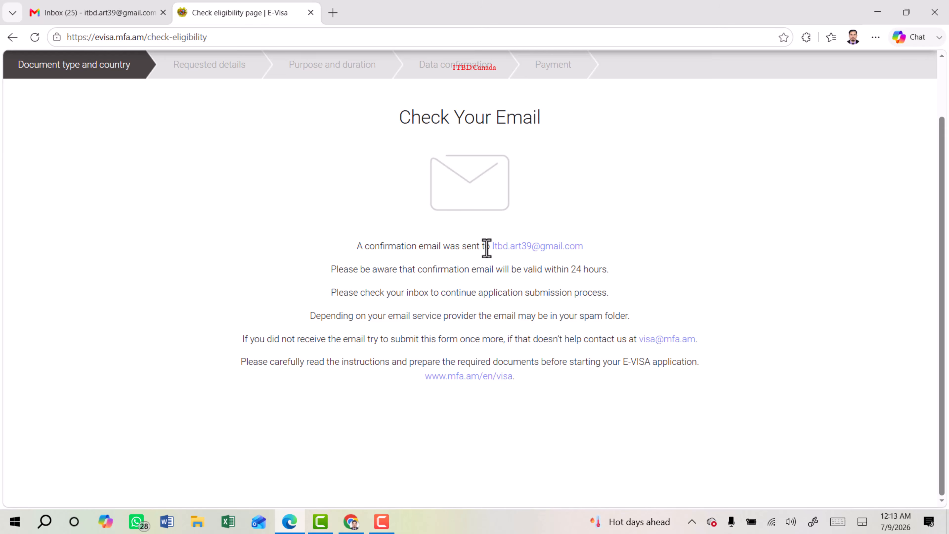
drag(487, 249, 607, 253)
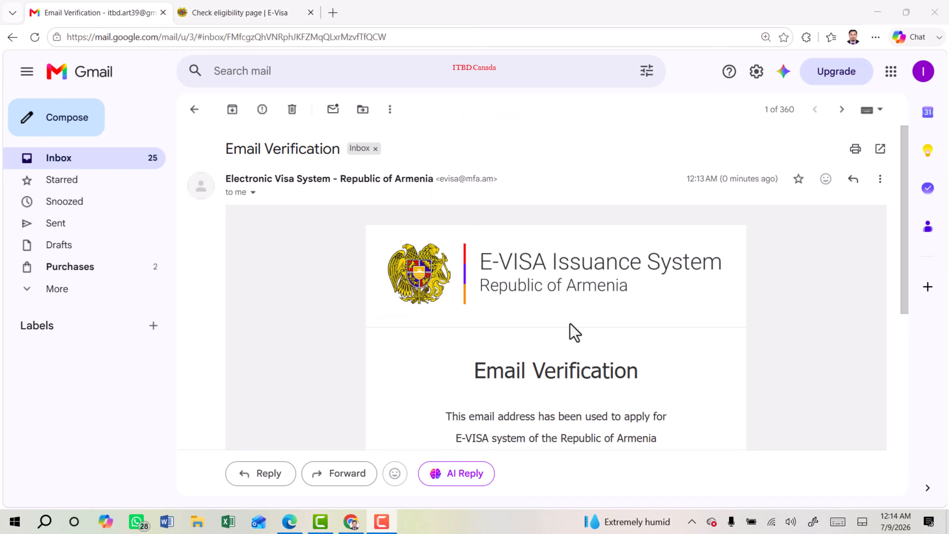
scroll(574, 332, down, 5)
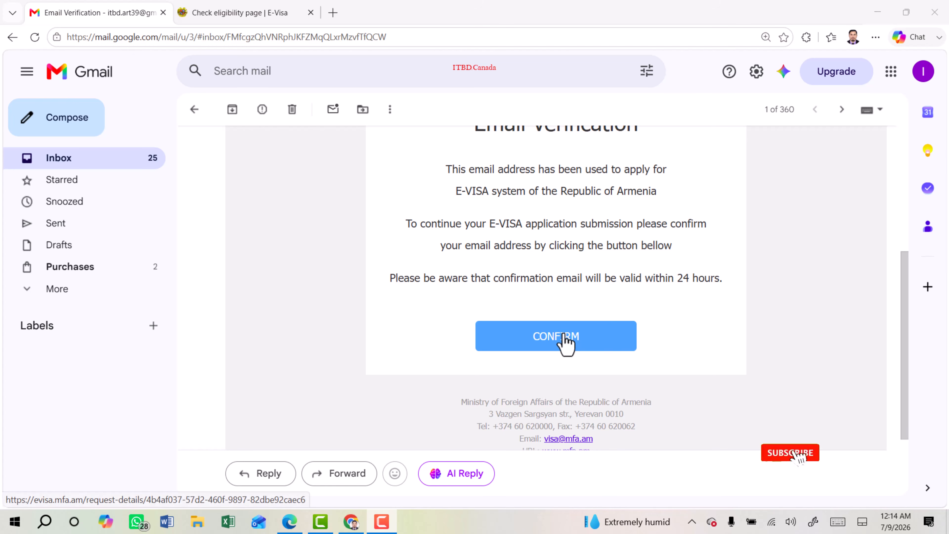
click(566, 338)
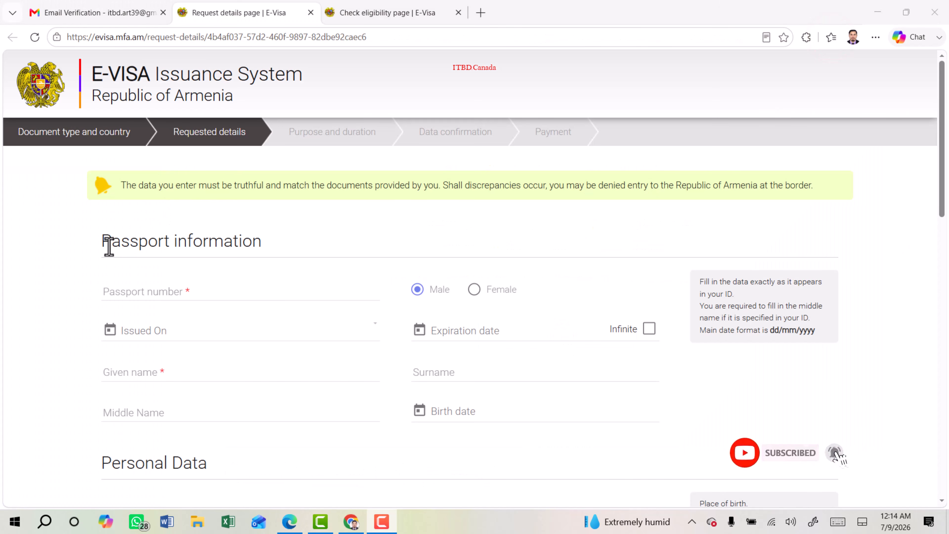
Enter the passport number, male gender, issue and expiry dates, and the applicant's given name and surname.
drag(101, 243, 269, 249)
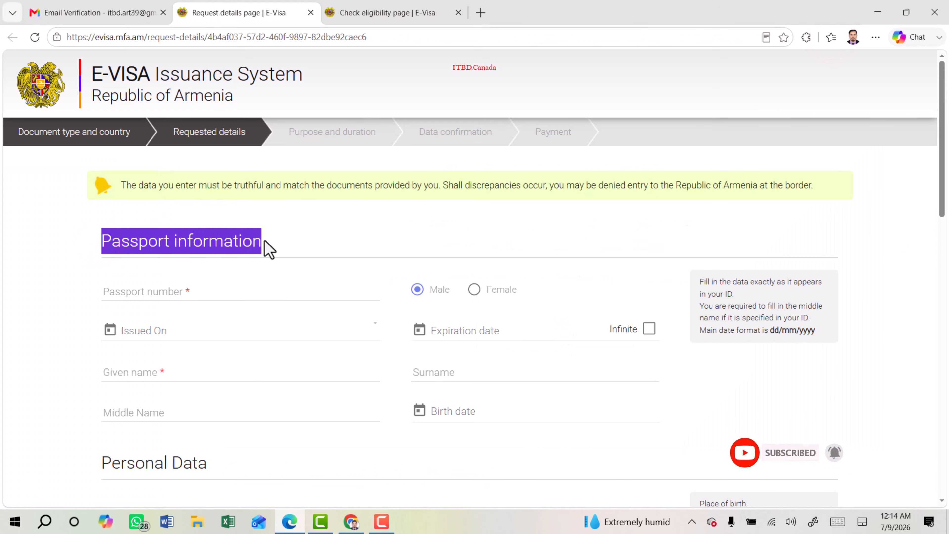
click(132, 293)
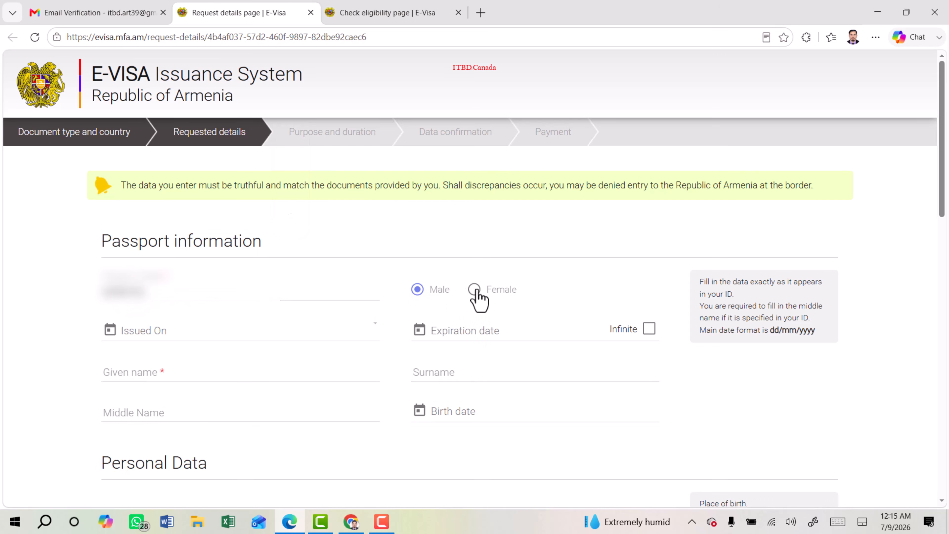
click(417, 290)
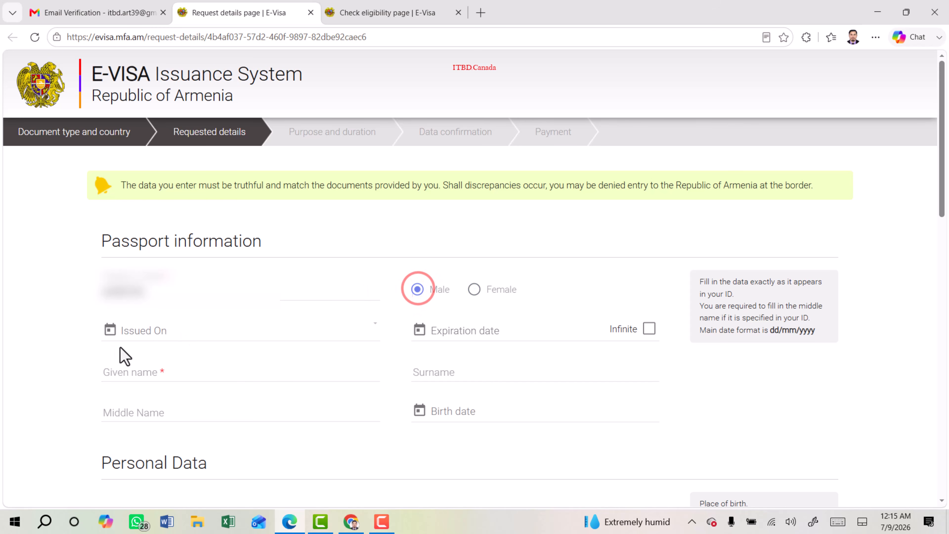
click(168, 333)
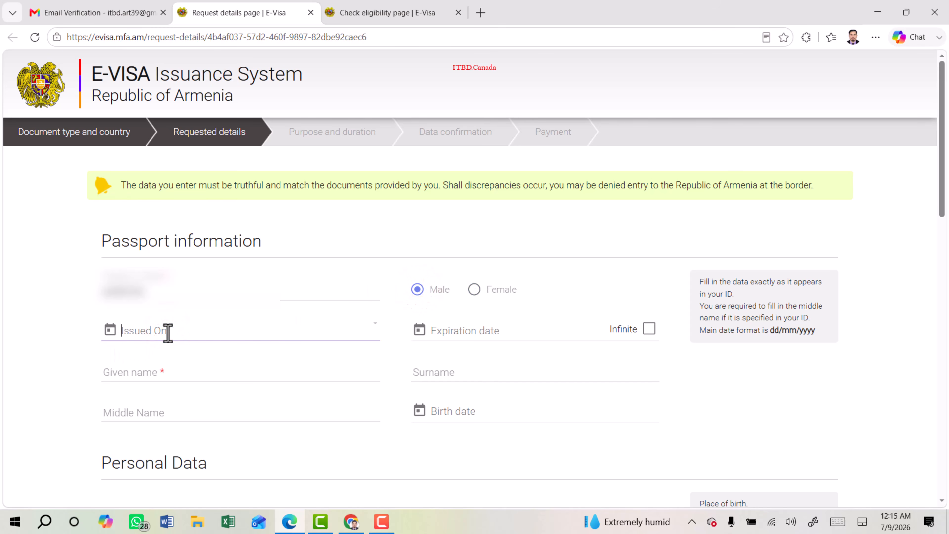
click(507, 335)
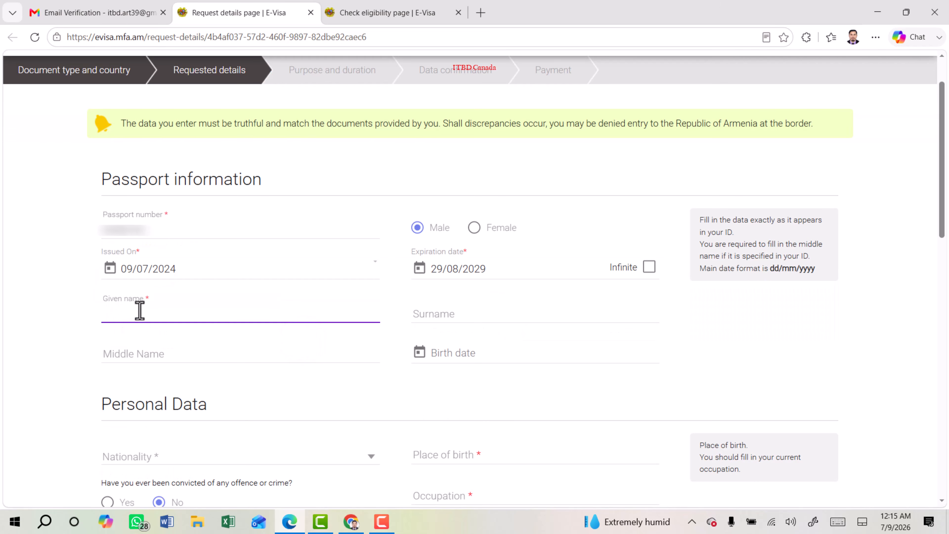
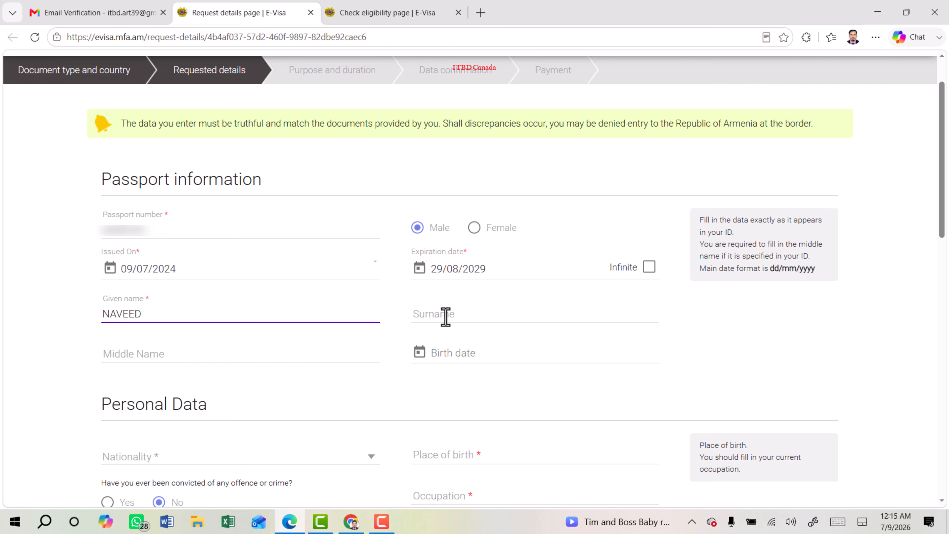
click(446, 317)
click(136, 356)
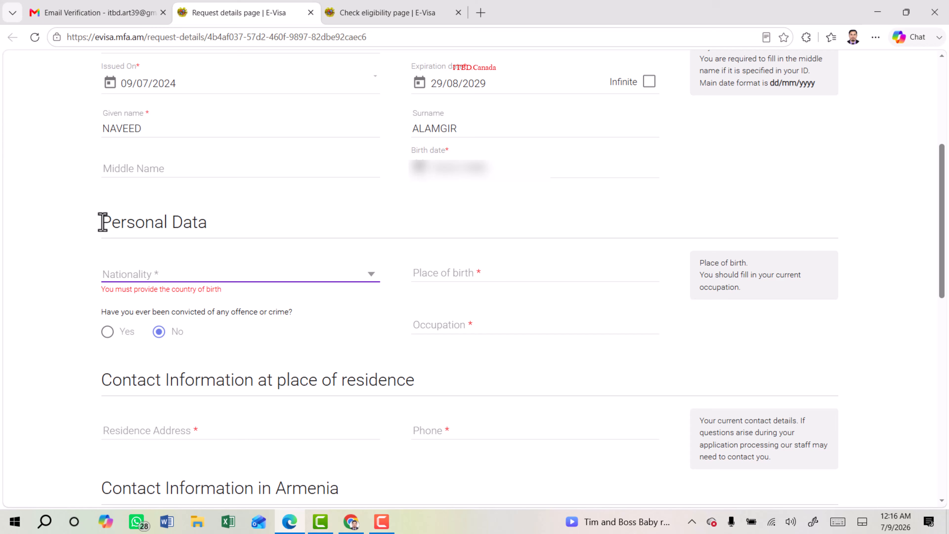
Set nationality Bangladesh, birthplace DHAKA, no criminal convictions, and occupation ACCOUNTANT.
drag(100, 221, 209, 220)
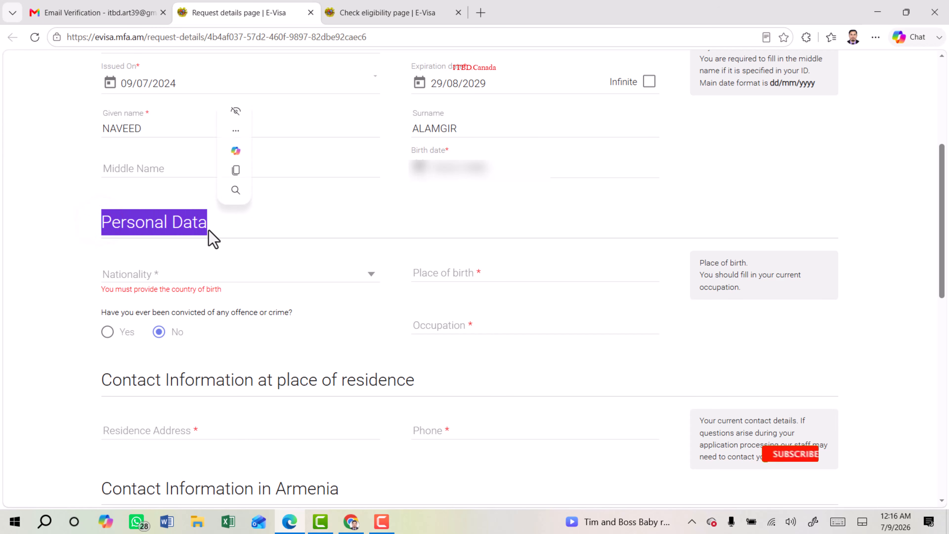
click(240, 273)
key(b)
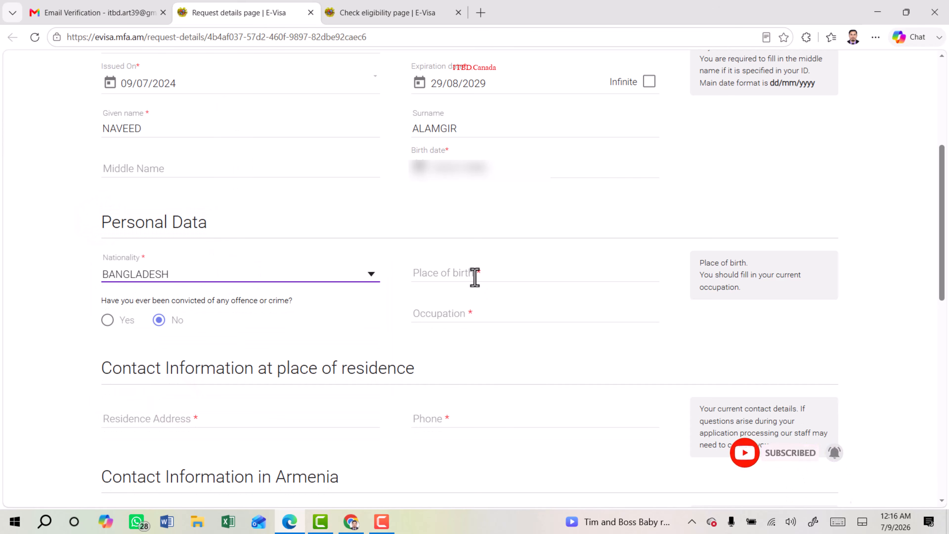
click(487, 271)
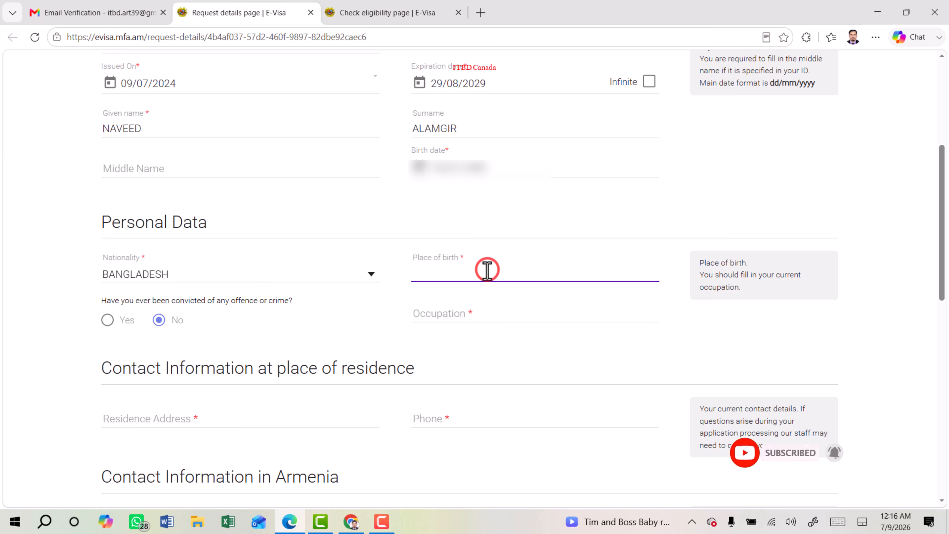
text(DHAKA)
drag(111, 300, 297, 301)
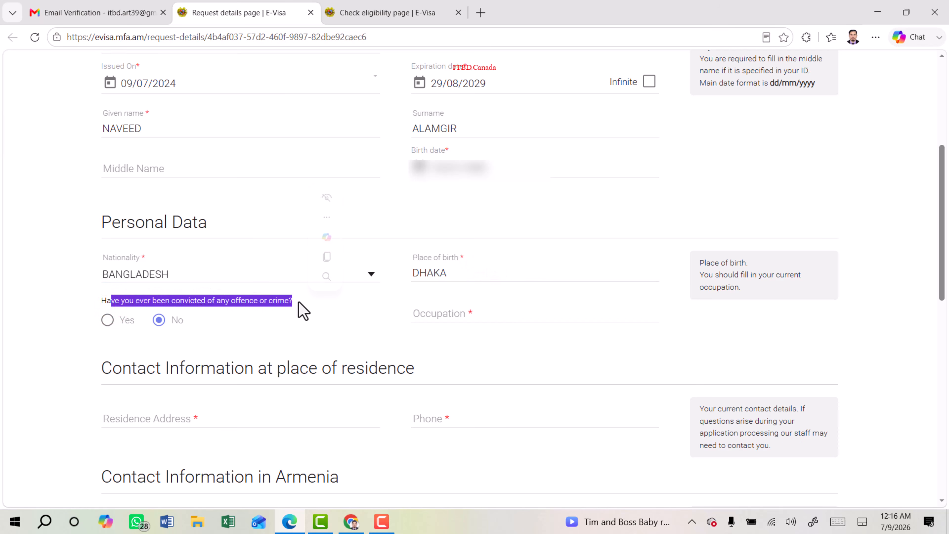
click(159, 321)
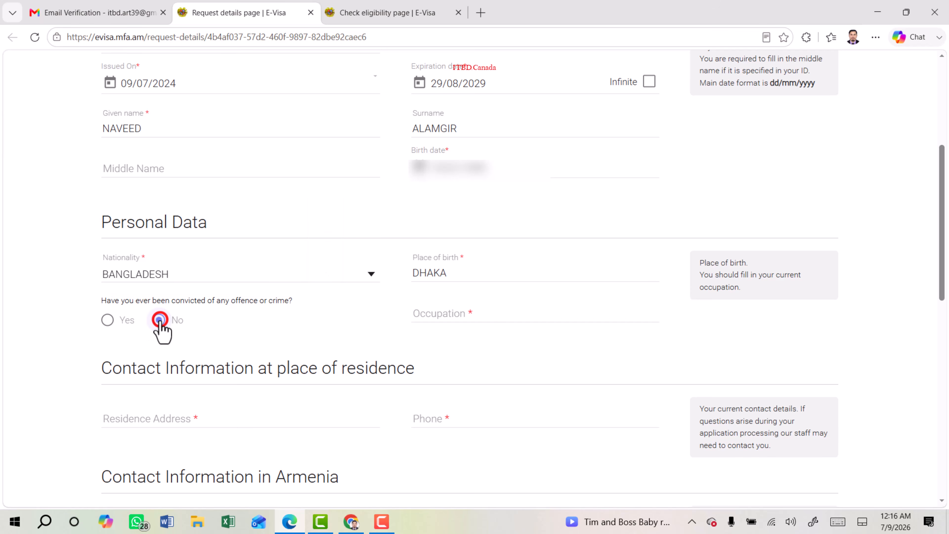
click(477, 316)
text(ACCOUNTANT)
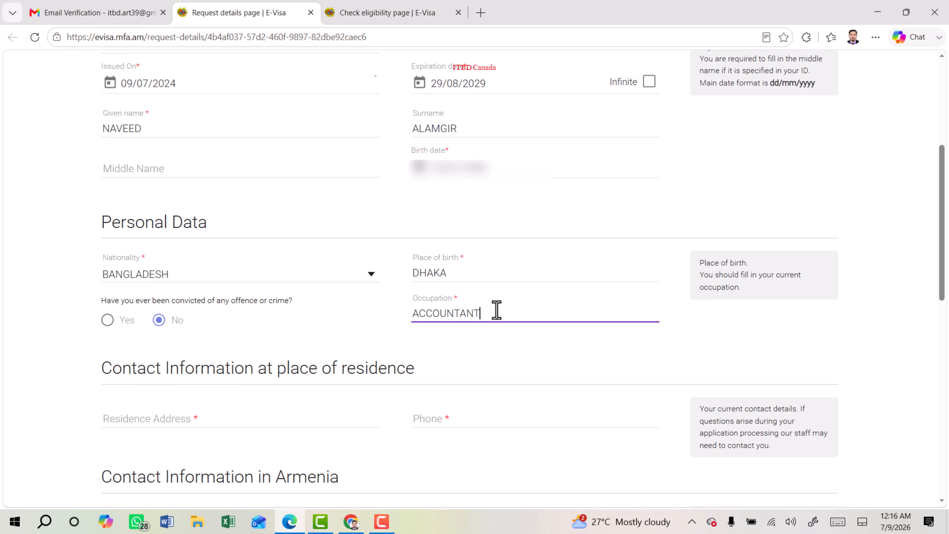
Paste in the home residence address and home phone number.
scroll(486, 299, down, 3)
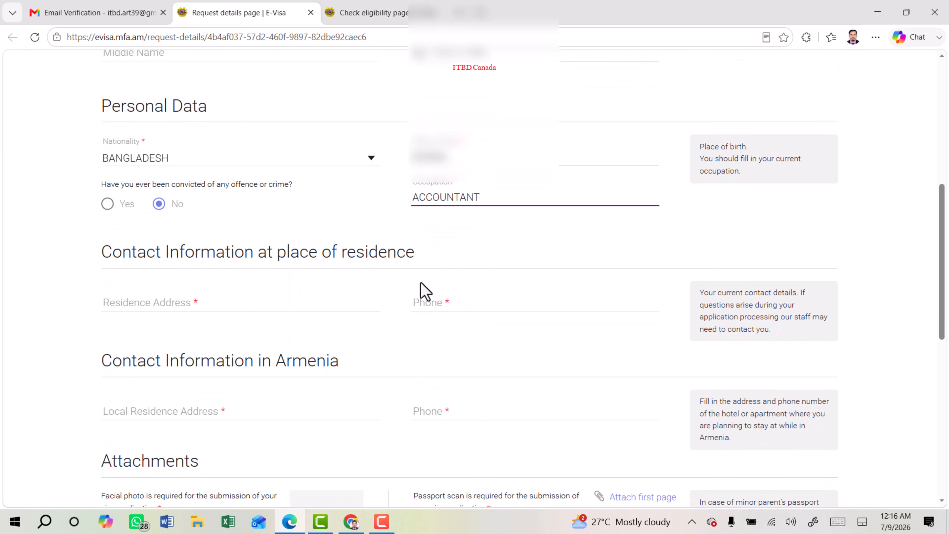
click(441, 250)
drag(101, 244, 425, 248)
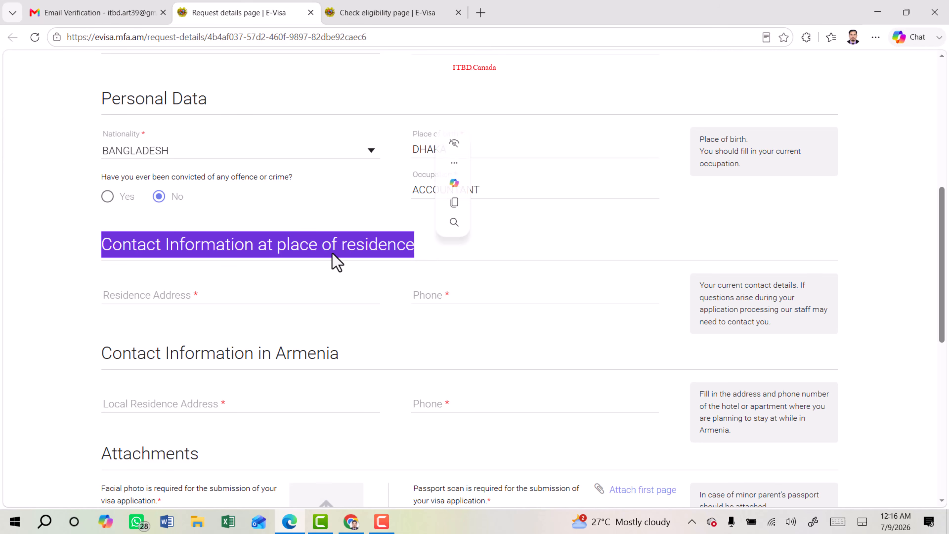
click(145, 296)
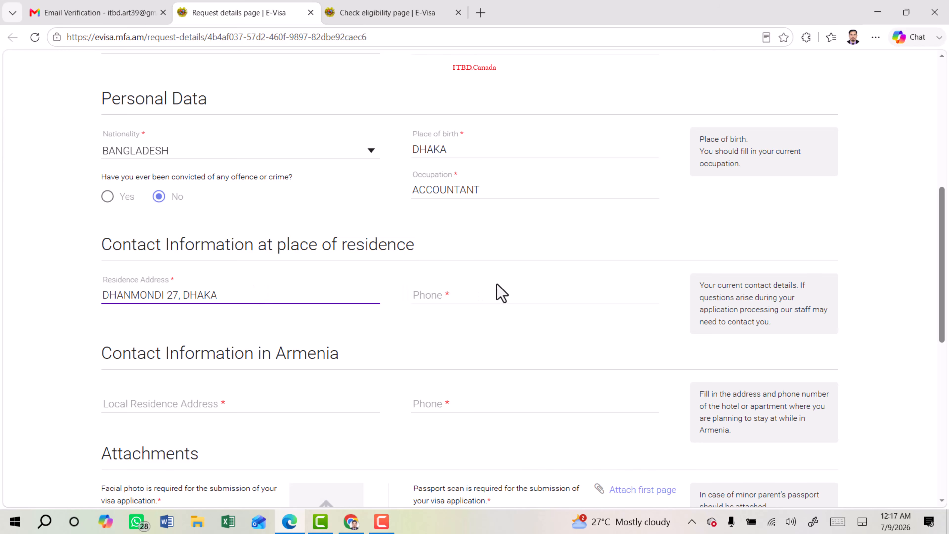
click(468, 295)
key(ctrl+v)
Paste in the Yerevan accommodation address and the Armenian contact phone number.
scroll(468, 295, down, 2)
drag(99, 239, 360, 238)
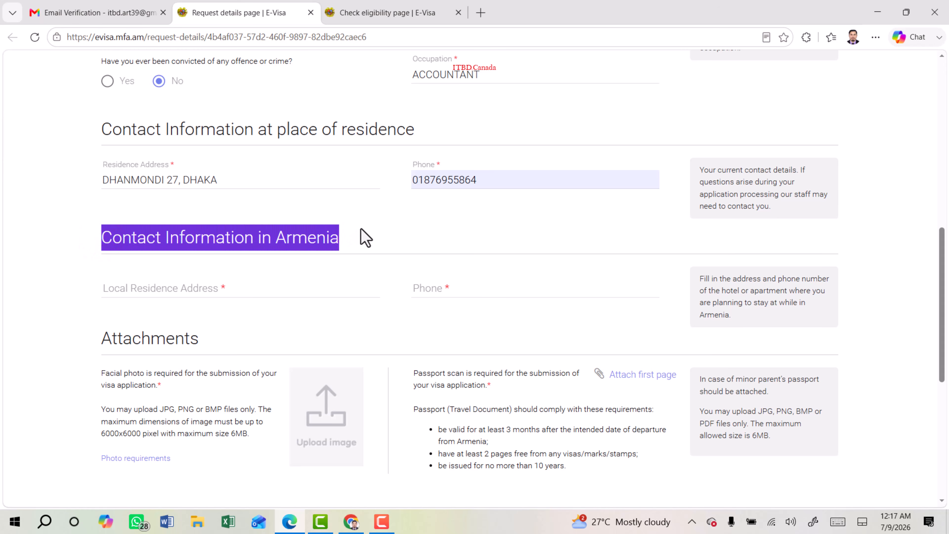
click(160, 290)
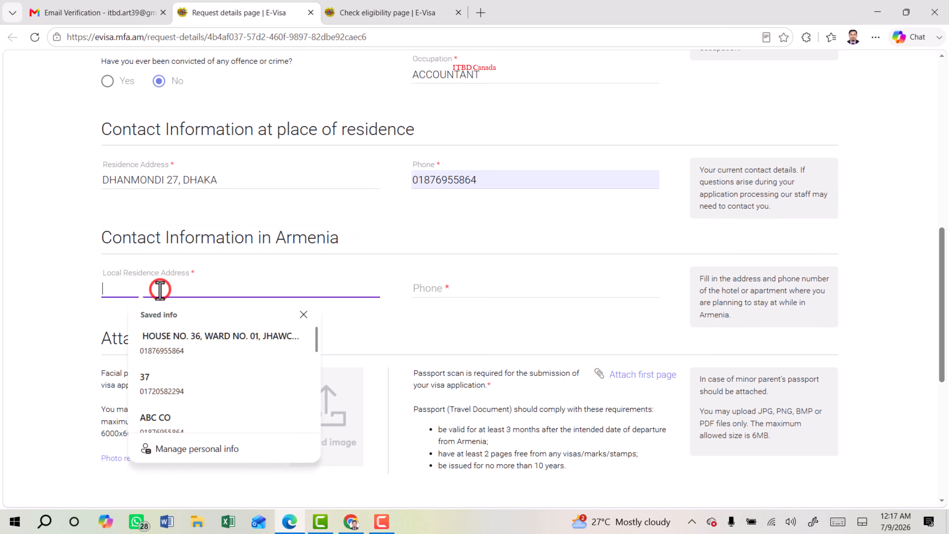
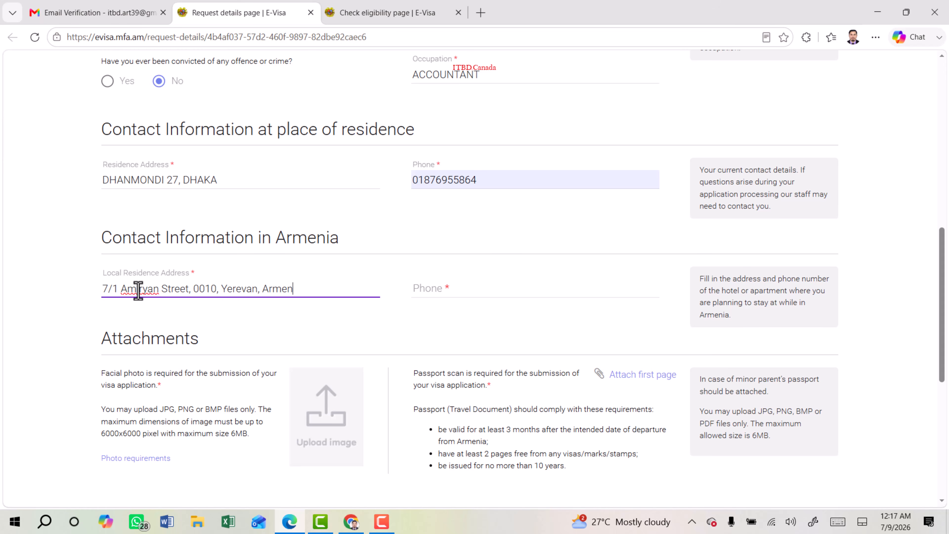
click(440, 292)
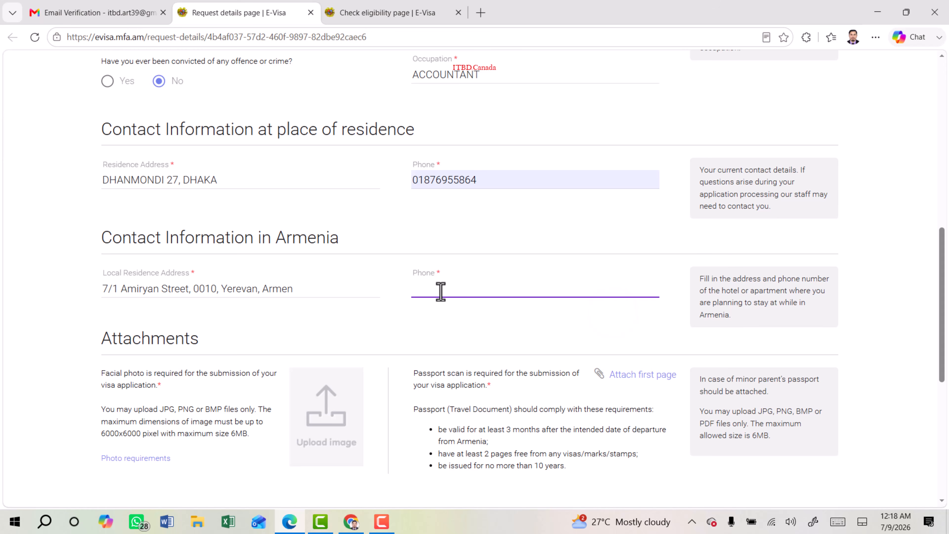
key(ctrl+v)
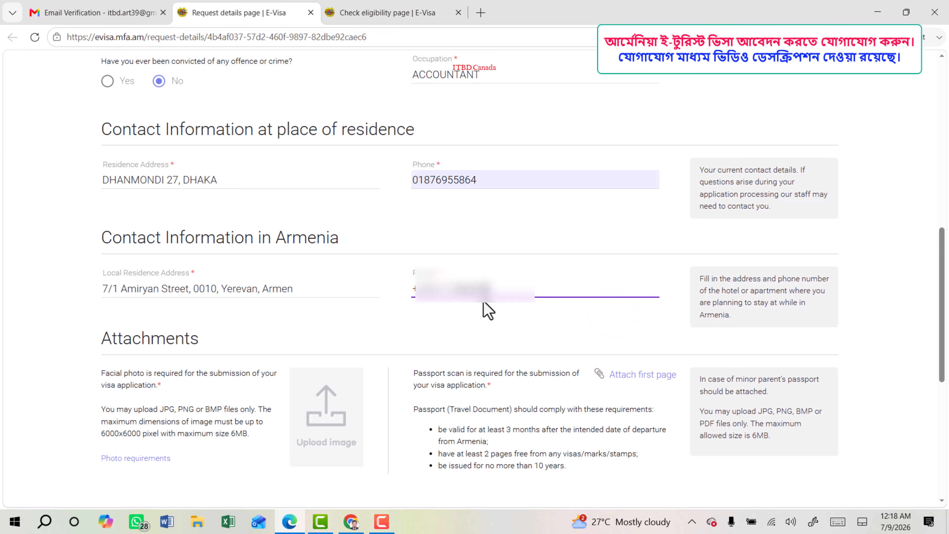
scroll(488, 310, down, 2)
Check the facial photo and passport scan requirements and attach the photo and Passport.jpg.
drag(100, 277, 202, 288)
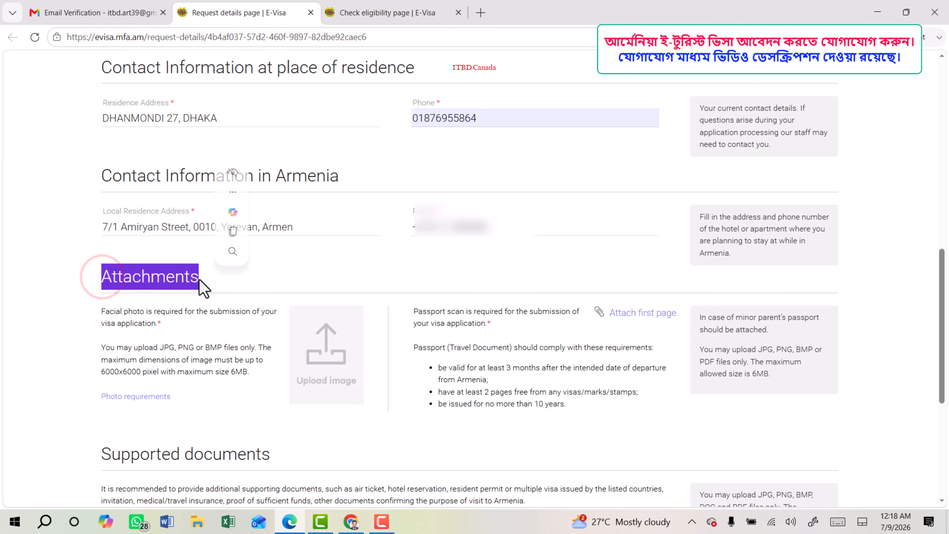
drag(100, 312, 158, 323)
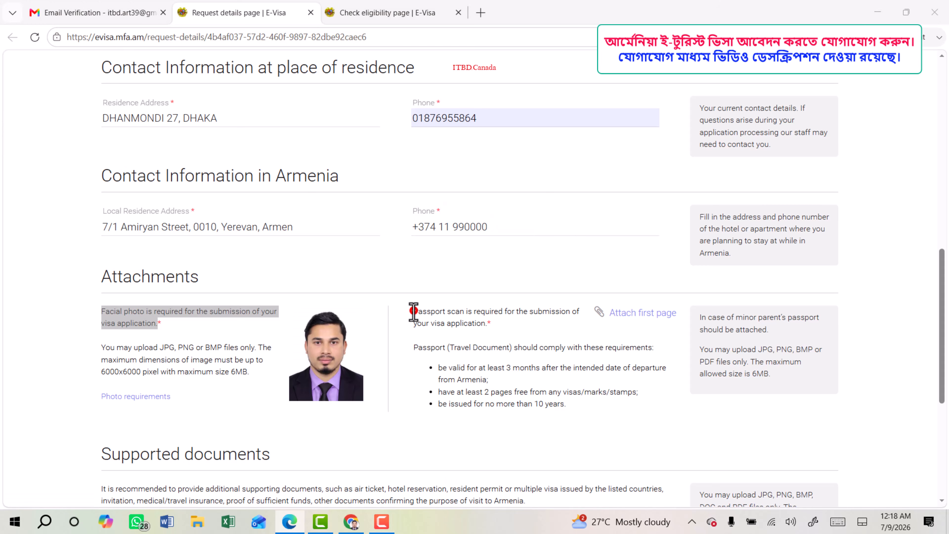
drag(412, 312, 550, 313)
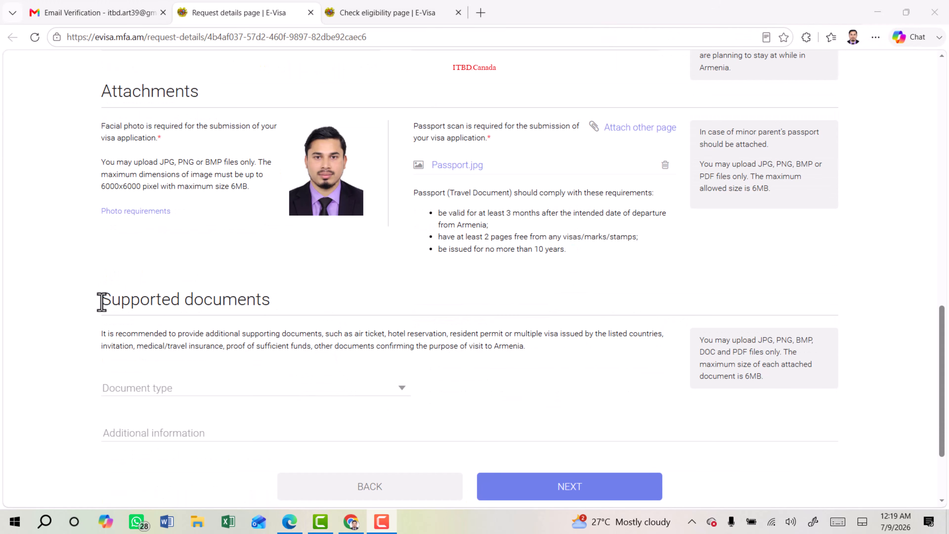
drag(101, 301, 286, 301)
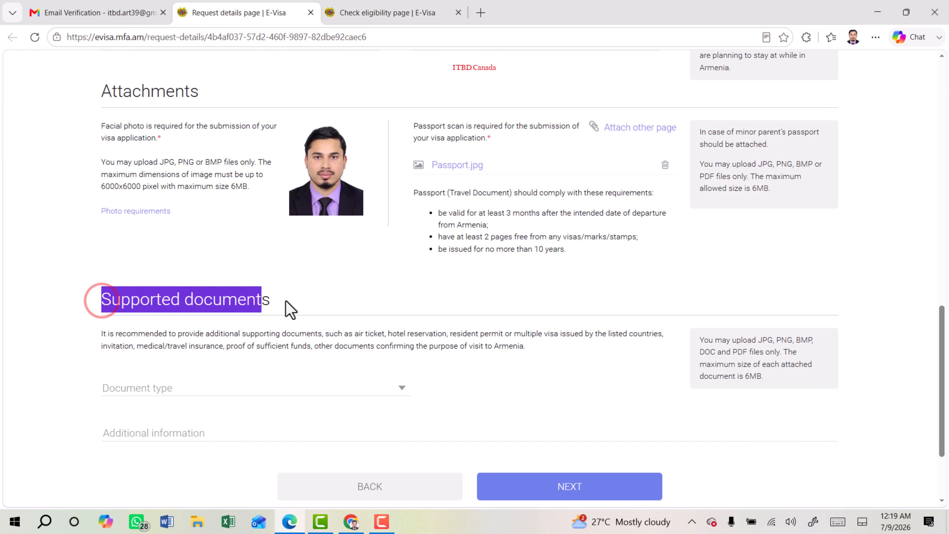
Upload Air Ticket.pdf as Air ticket and the booking confirmation PDF as Hotel reservation.
scroll(209, 311, down, 3)
click(282, 273)
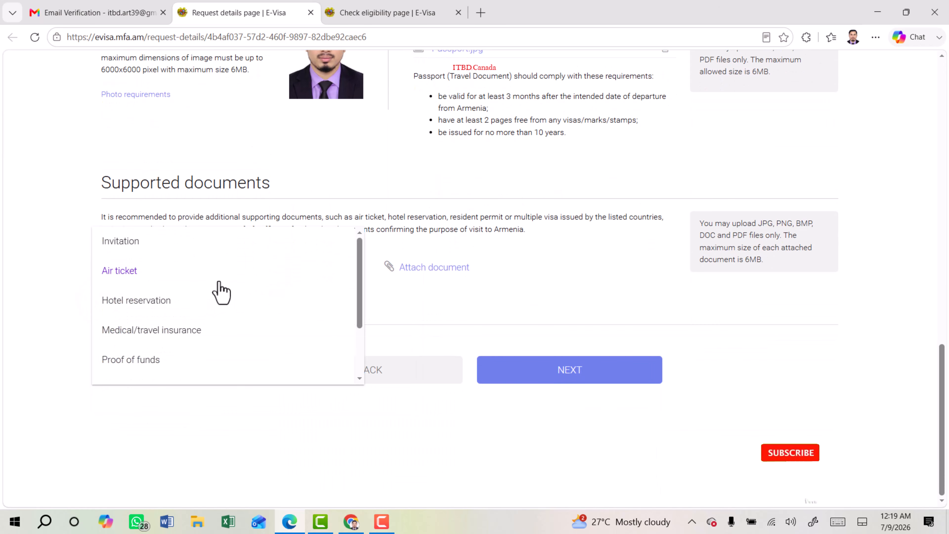
click(120, 272)
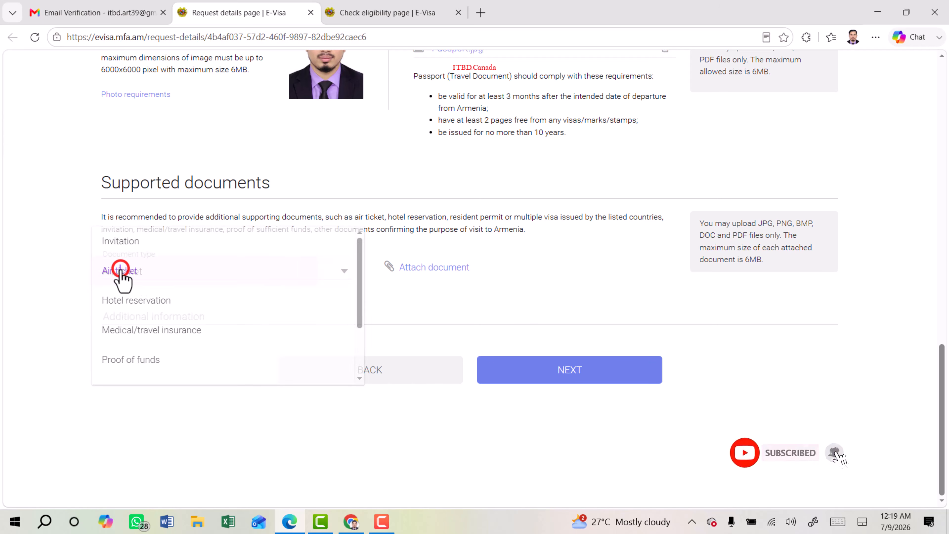
click(435, 267)
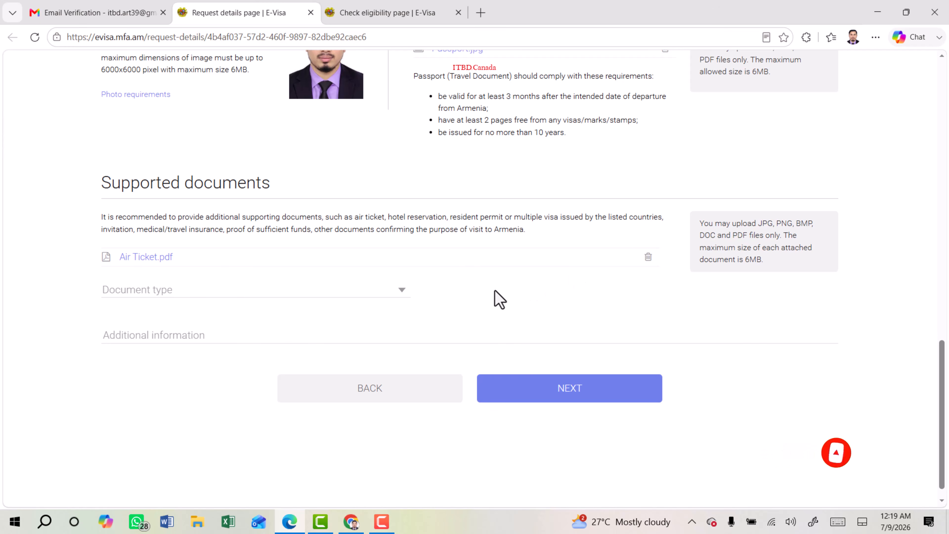
click(324, 290)
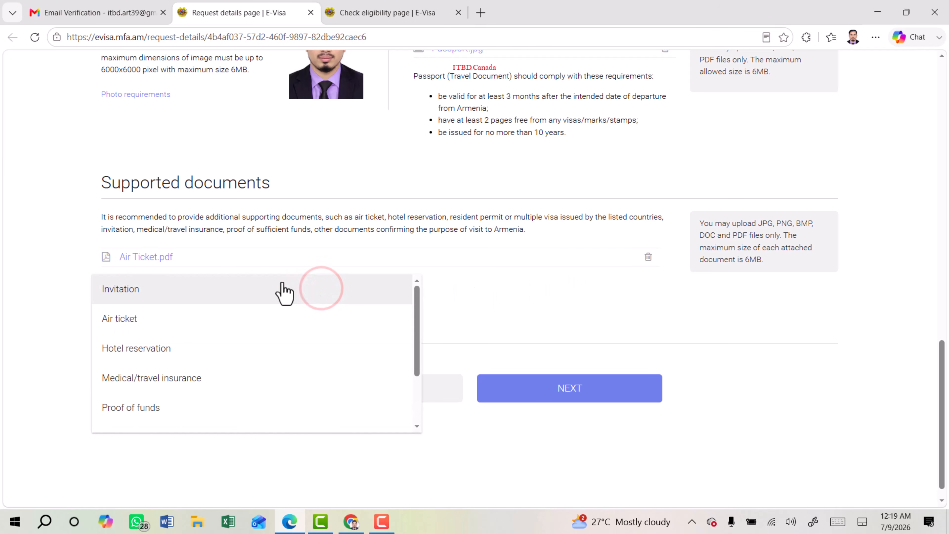
click(169, 356)
click(451, 286)
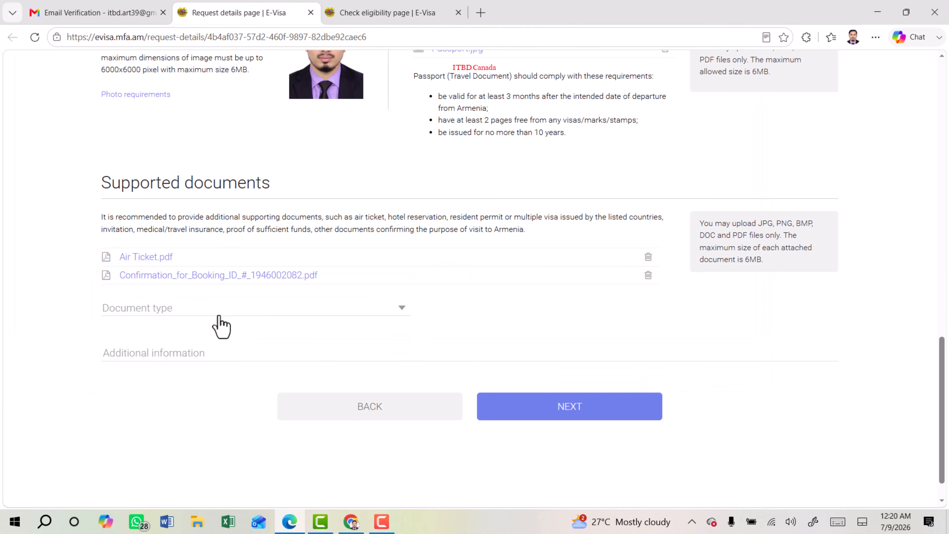
Upload Bank Statement .pdf as Proof of funds, leaving the extra document row empty.
click(220, 317)
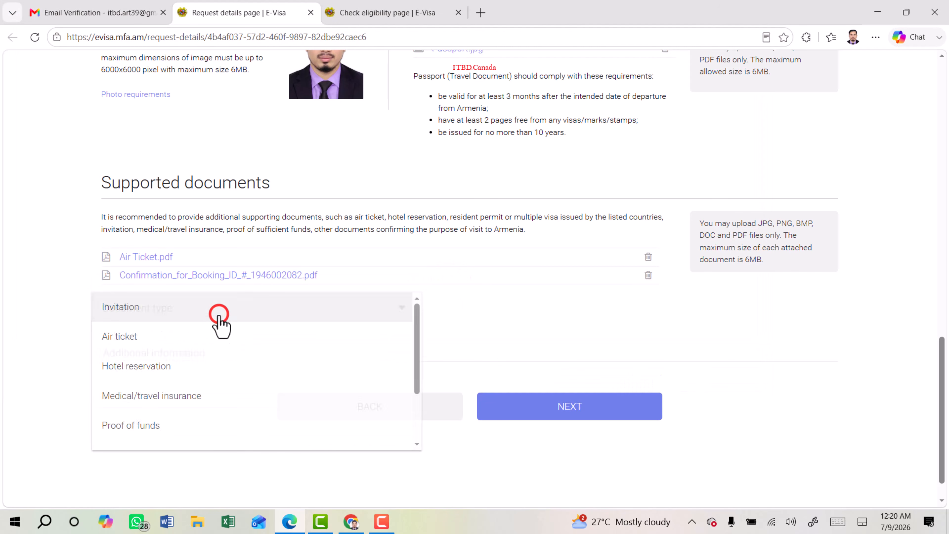
click(148, 426)
click(446, 306)
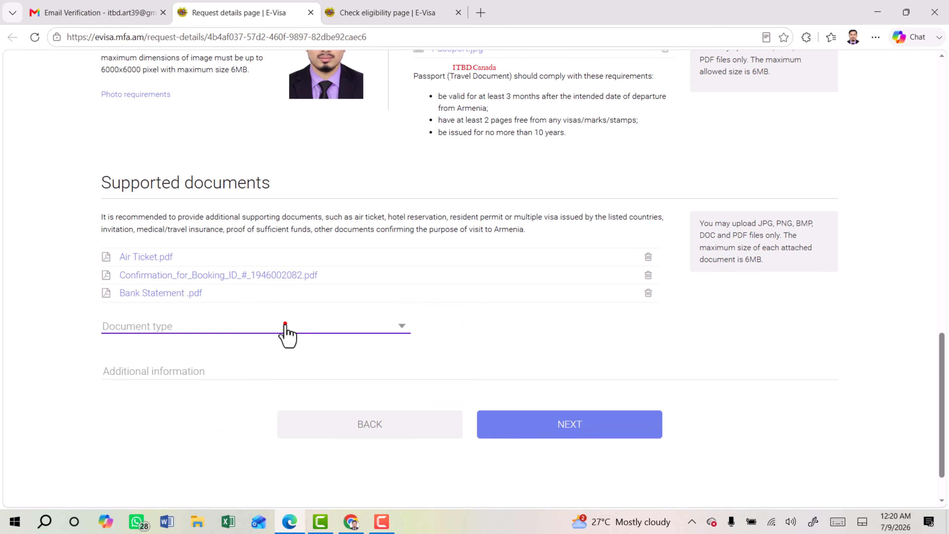
click(286, 323)
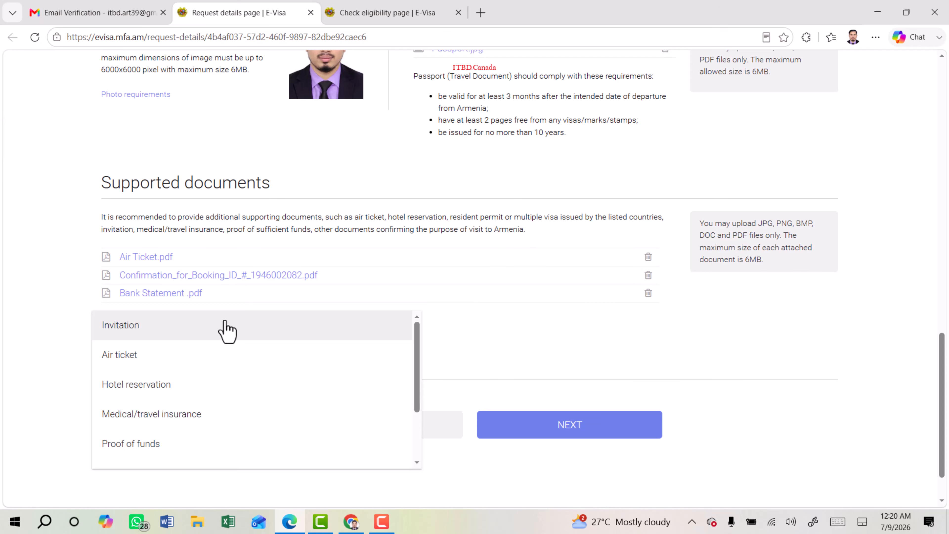
click(603, 345)
click(149, 370)
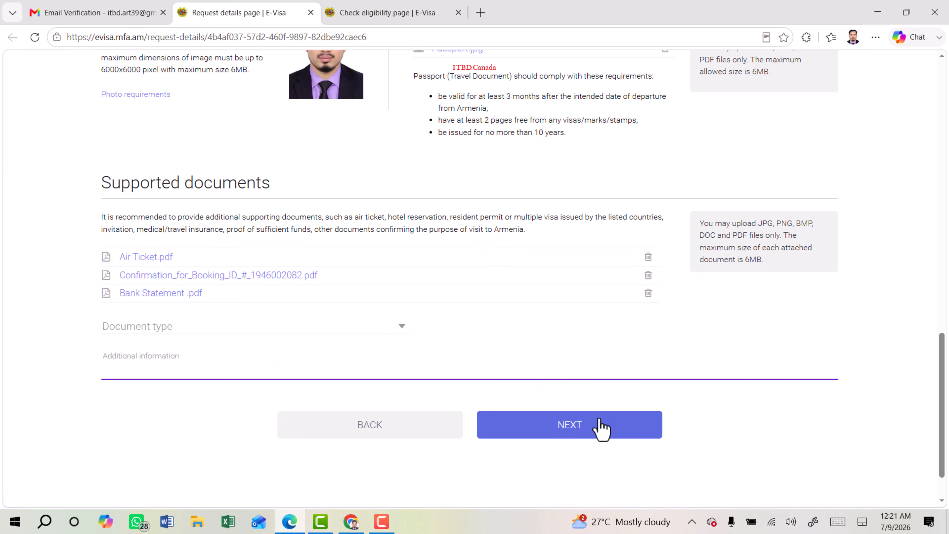
Submit the documents and read the notice's travel insurance, invitation and financial means requirements.
click(577, 430)
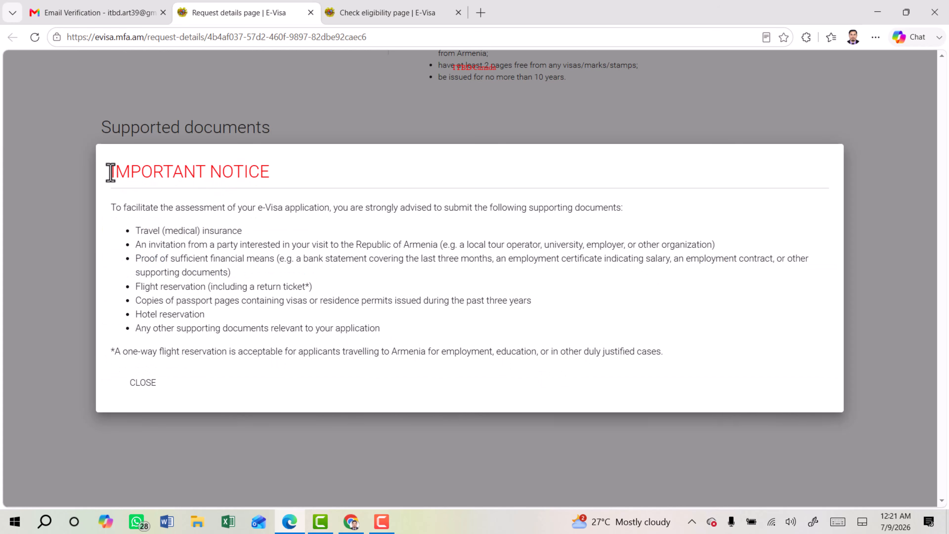
drag(111, 172, 282, 178)
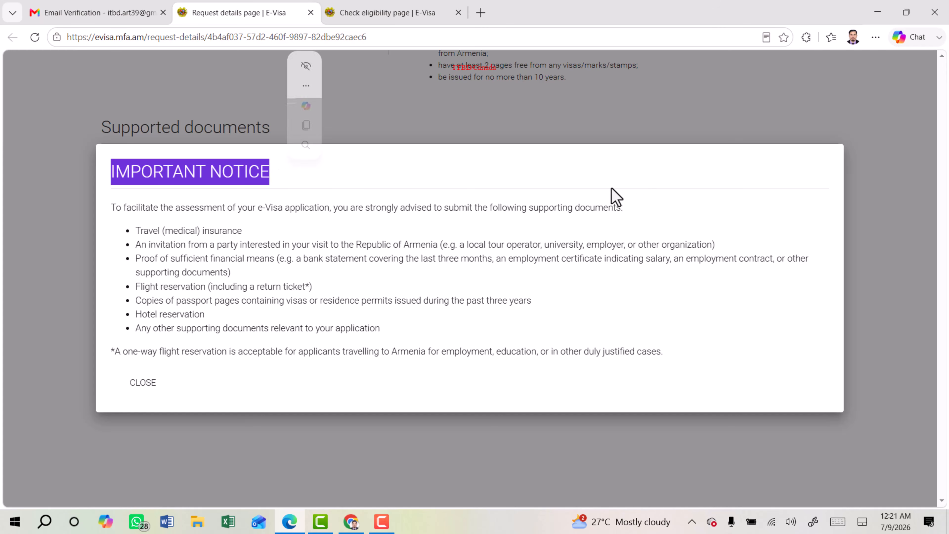
drag(527, 208, 630, 214)
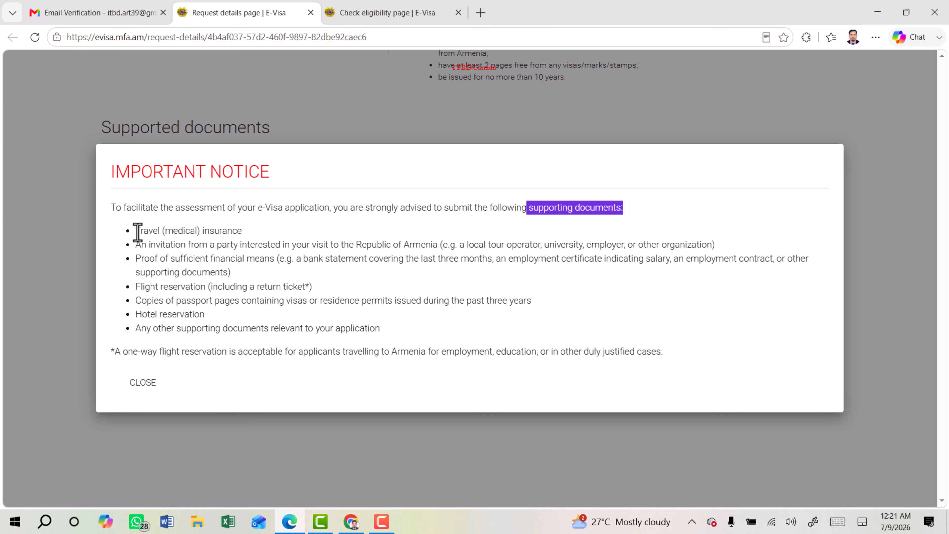
drag(138, 231, 259, 234)
drag(153, 245, 311, 247)
drag(138, 261, 269, 262)
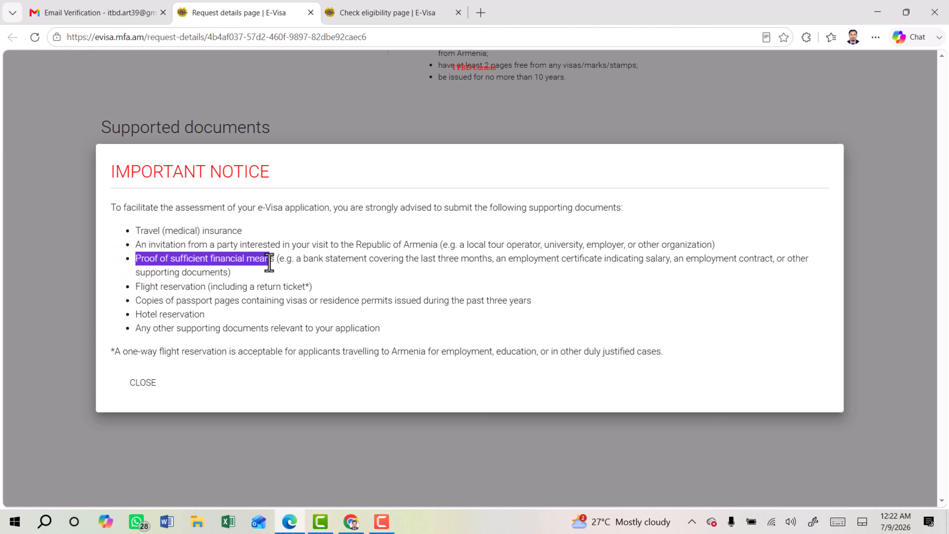
Review the remaining notice items, dismiss the notice, and continue to visit purpose and duration.
drag(423, 258, 497, 259)
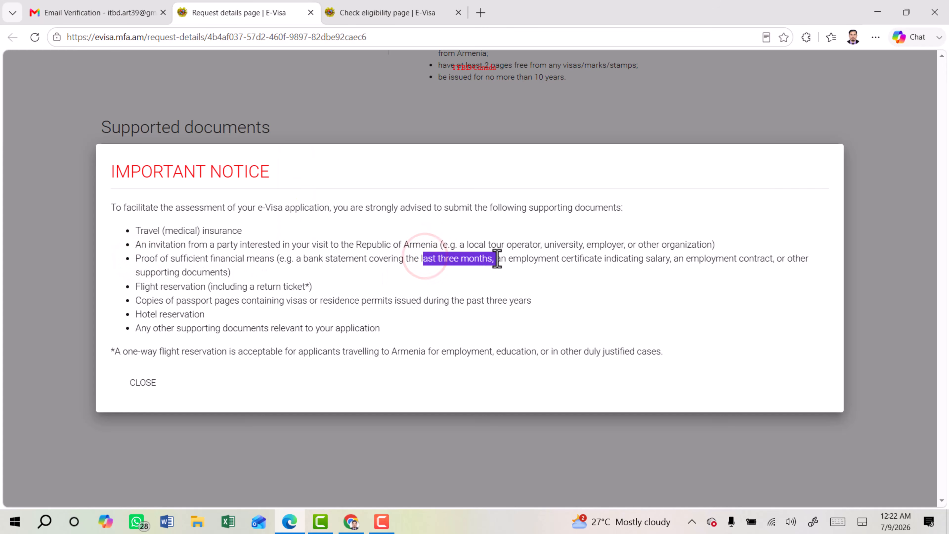
drag(565, 258, 788, 260)
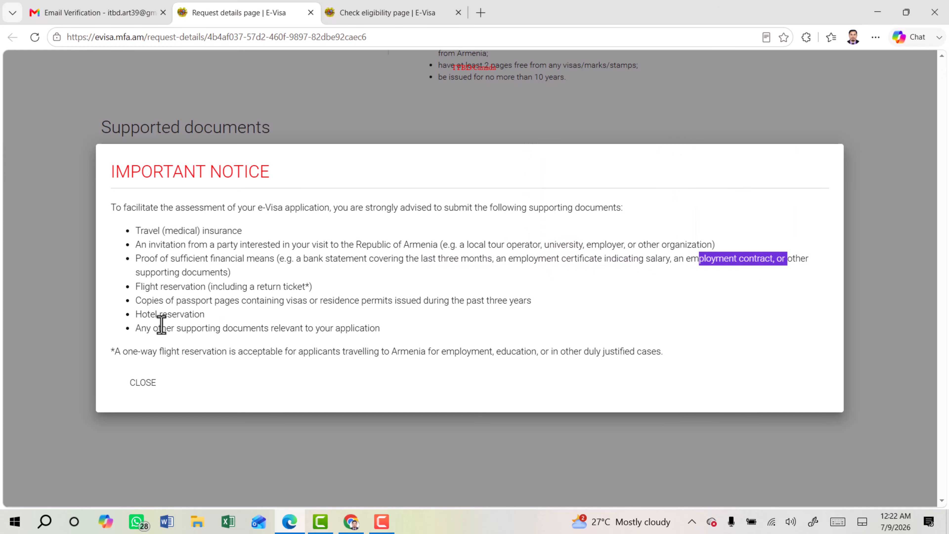
drag(139, 287, 237, 288)
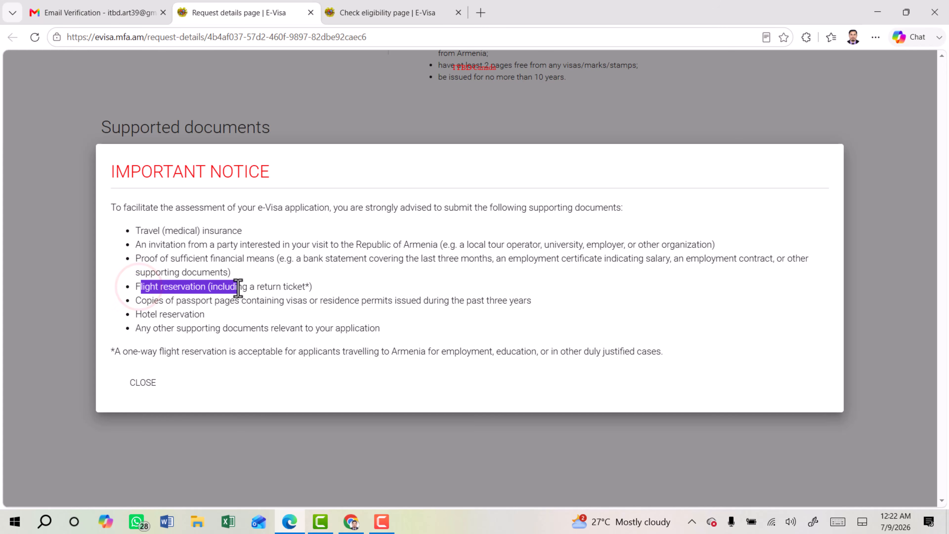
drag(150, 301, 309, 301)
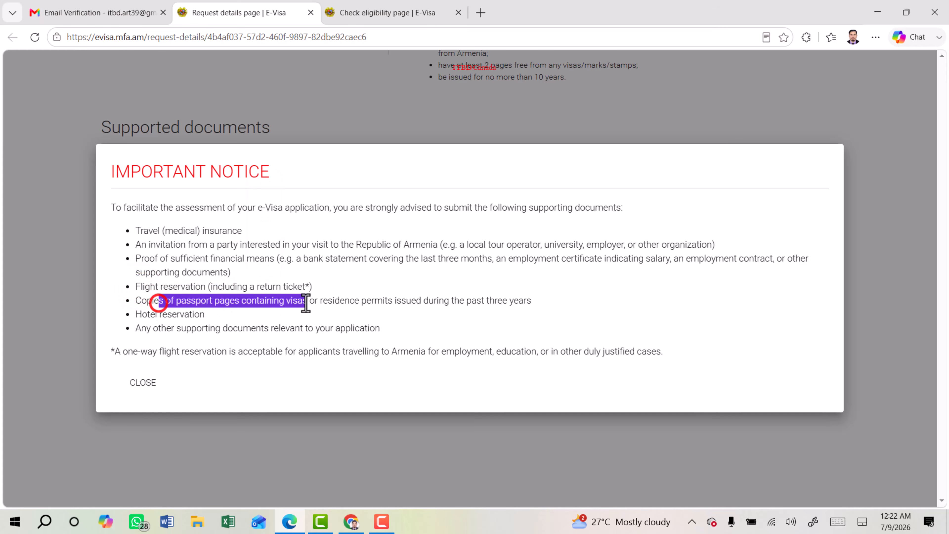
drag(138, 315, 369, 328)
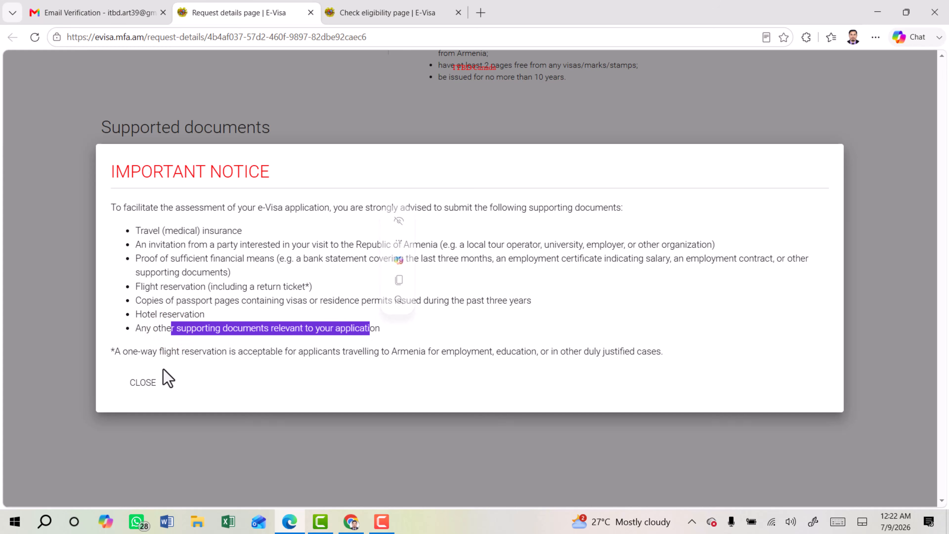
click(144, 385)
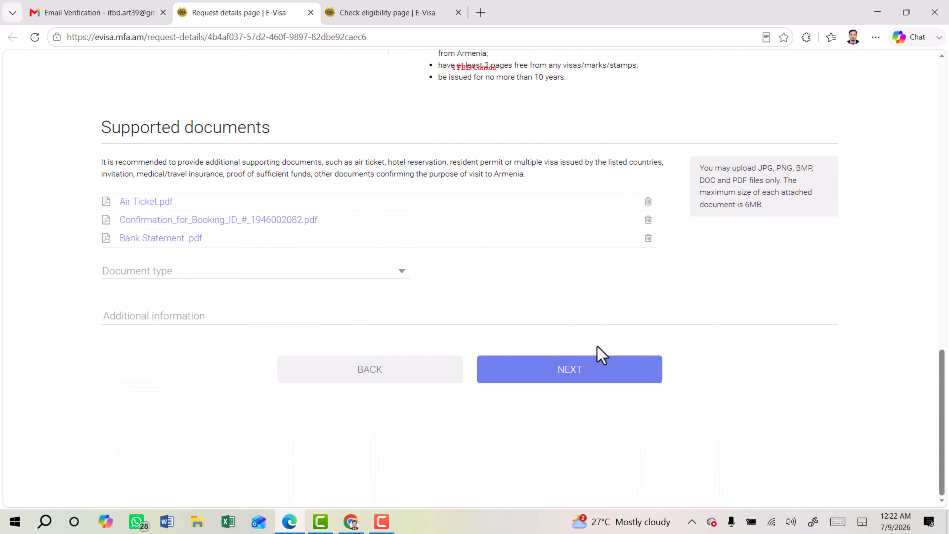
click(568, 370)
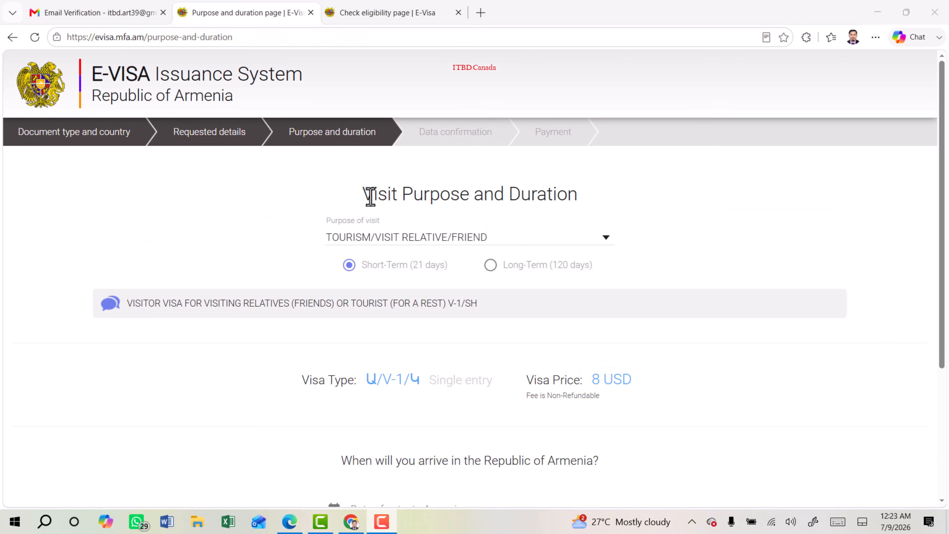
click(365, 193)
drag(379, 195, 585, 206)
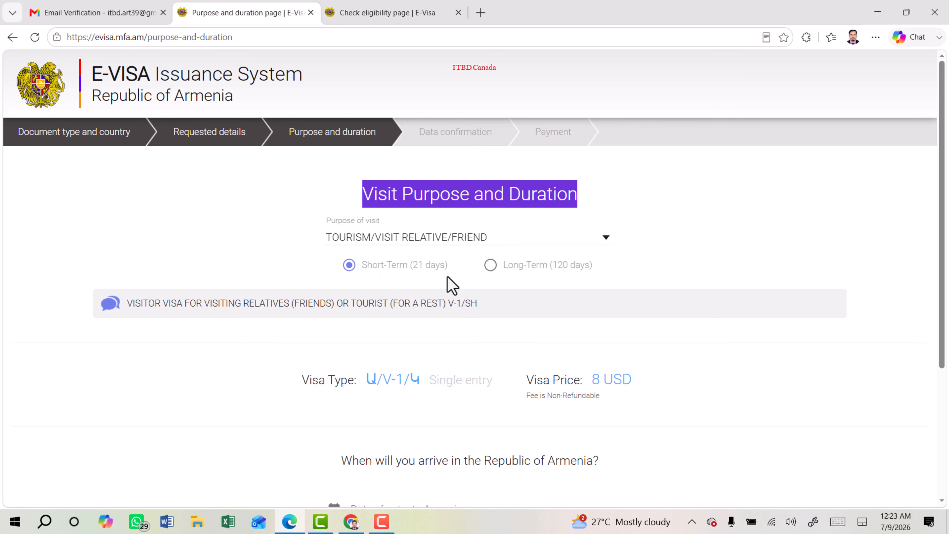
drag(377, 265, 443, 265)
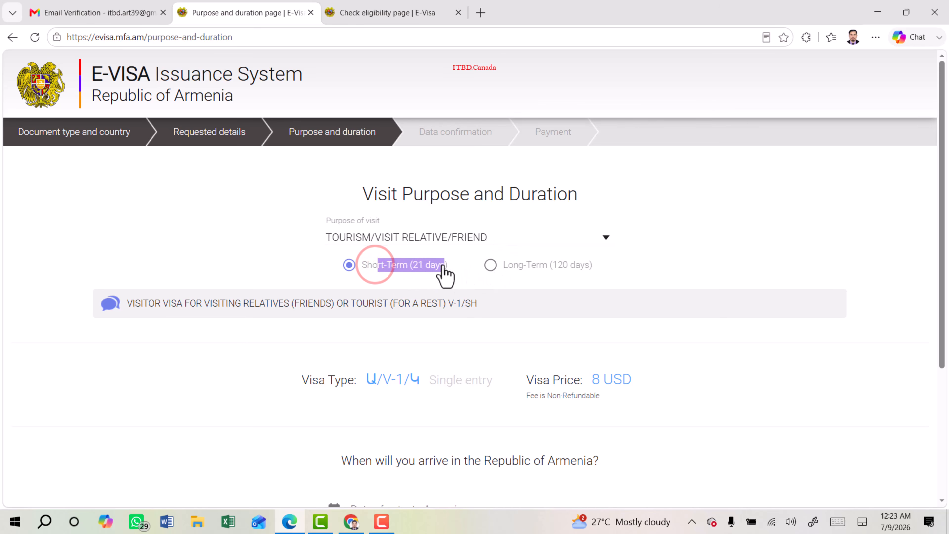
click(412, 265)
drag(514, 263, 613, 263)
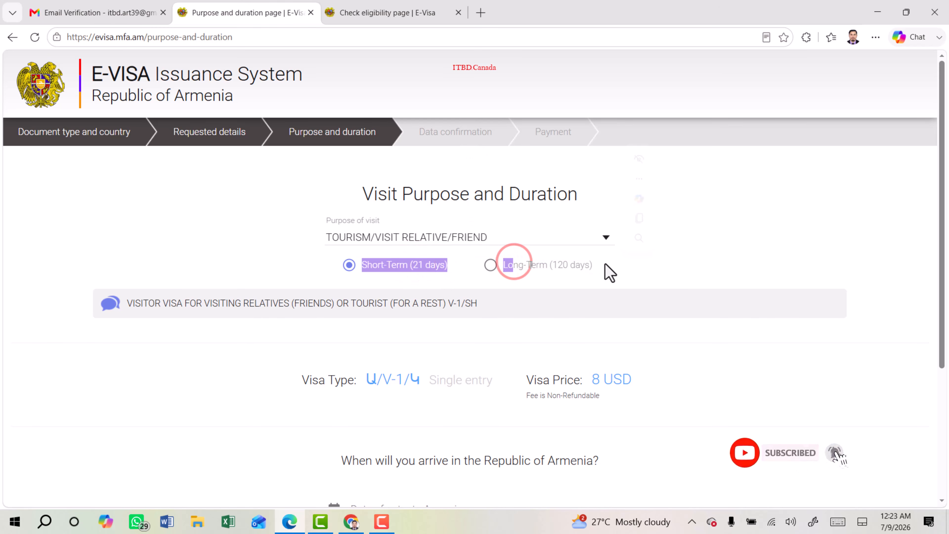
click(492, 265)
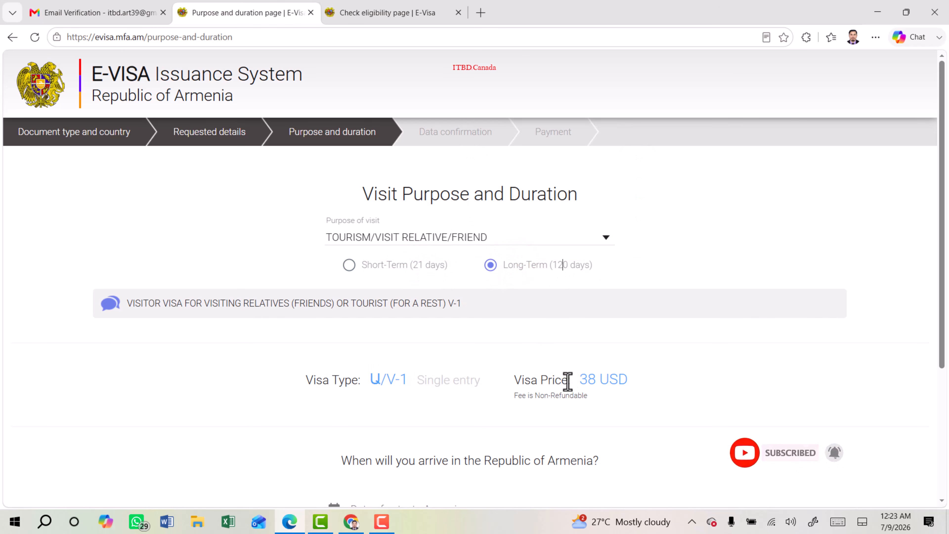
drag(573, 379, 649, 387)
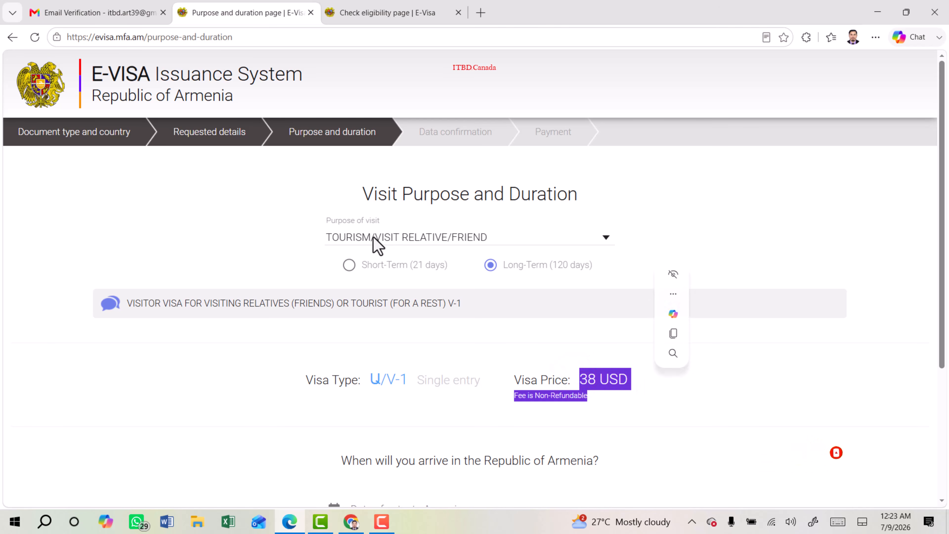
click(349, 266)
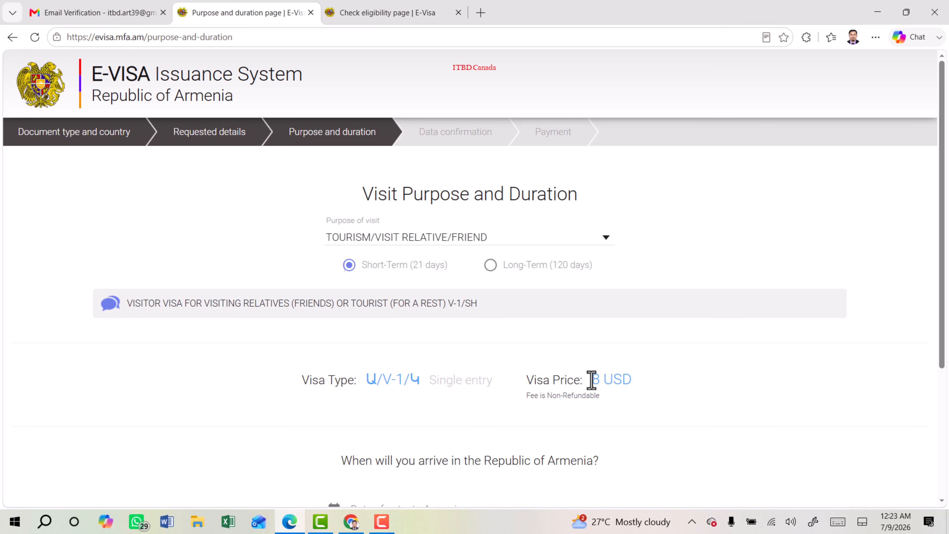
drag(591, 377, 650, 386)
Pick 15/08/2026 as the date of entry from the calendar.
click(560, 379)
scroll(559, 374, down, 5)
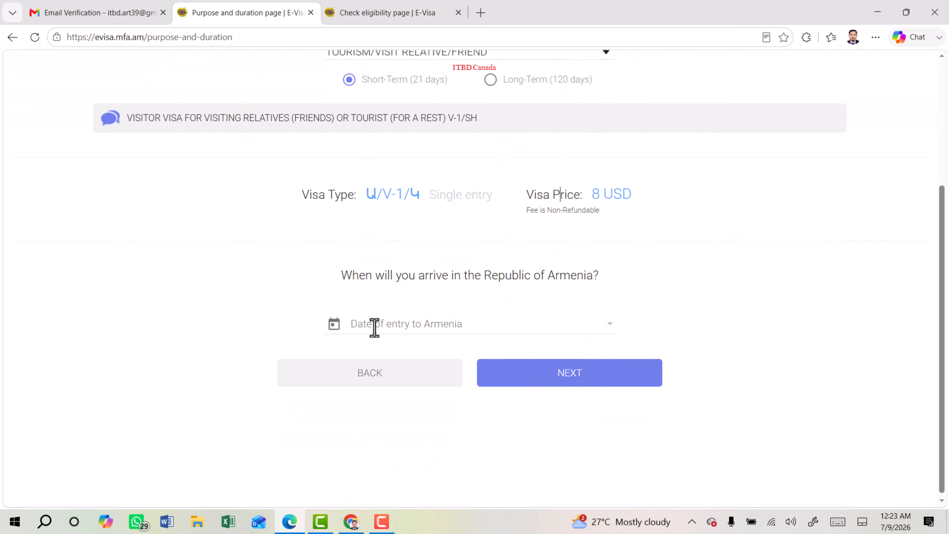
click(493, 324)
click(334, 324)
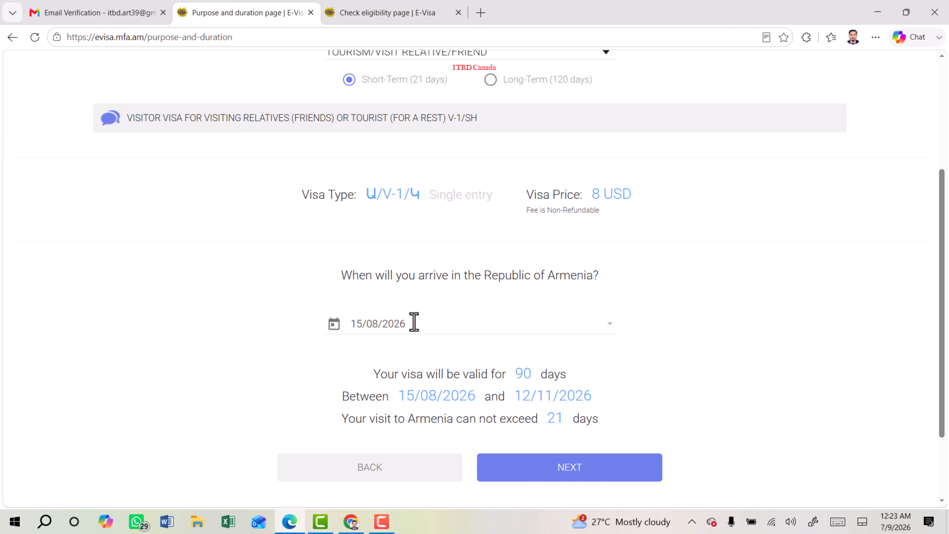
scroll(462, 322, down, 2)
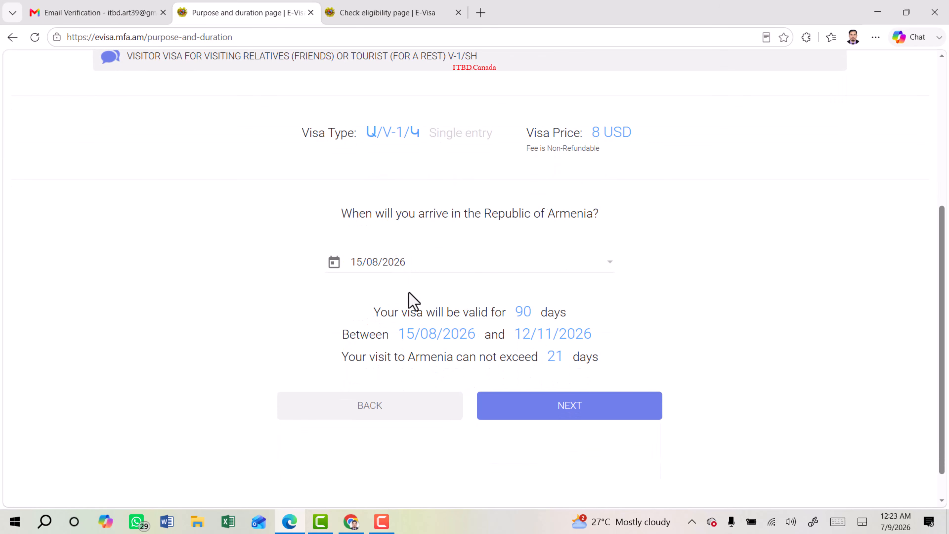
Review the 90-day validity range and 21-day maximum stay, then continue to data confirmation.
drag(389, 314, 567, 320)
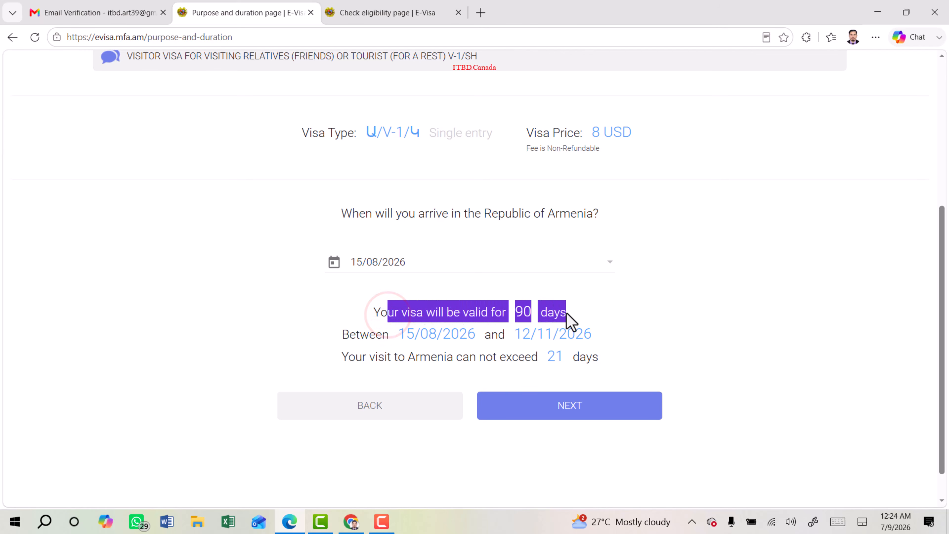
click(478, 320)
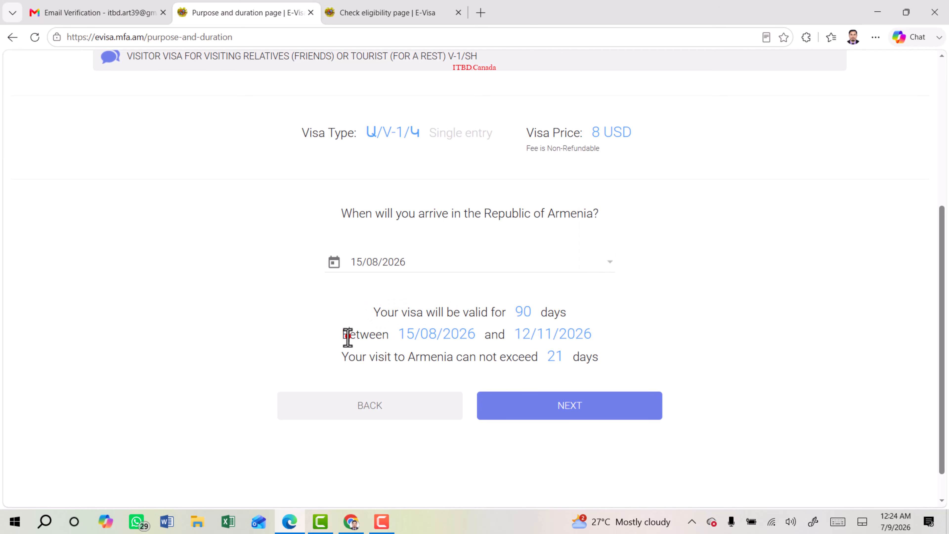
drag(348, 335, 618, 346)
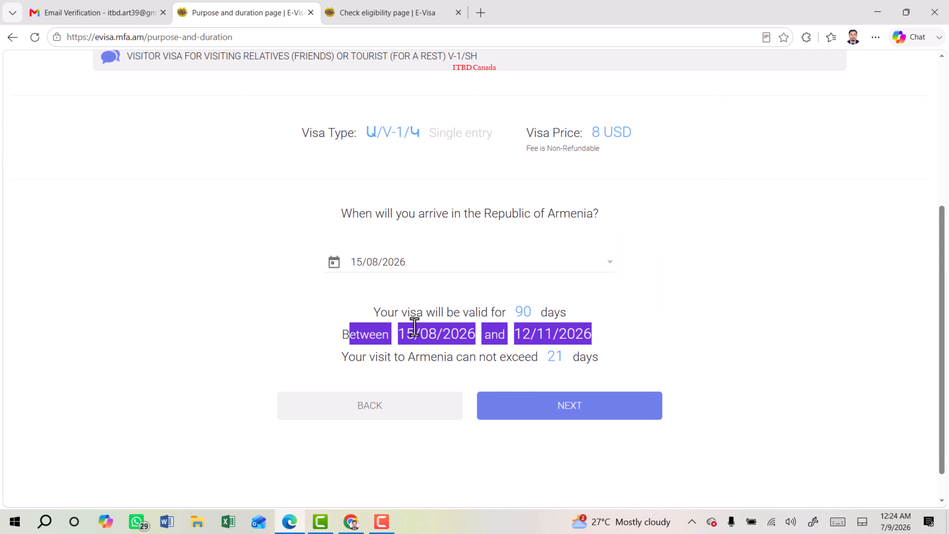
click(421, 314)
drag(345, 335, 618, 345)
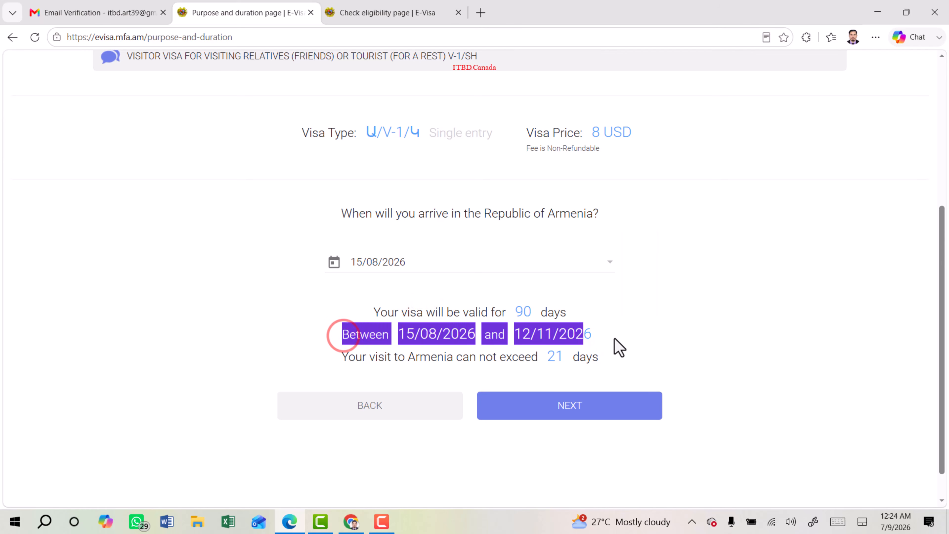
click(480, 357)
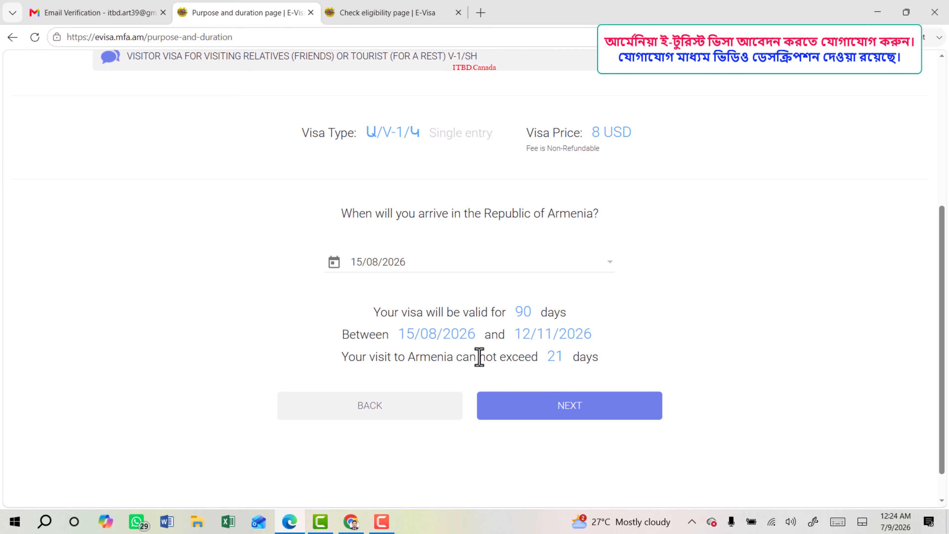
drag(479, 357, 623, 370)
click(467, 361)
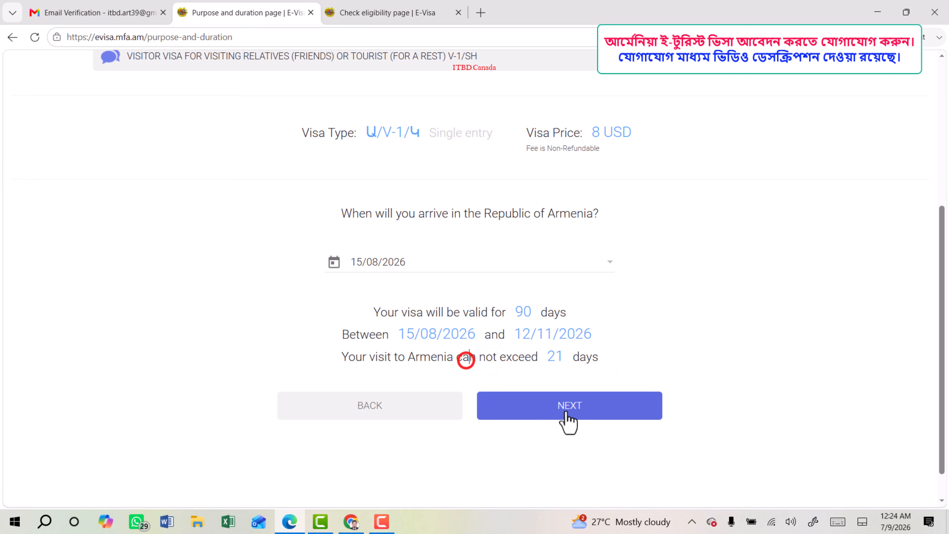
click(570, 414)
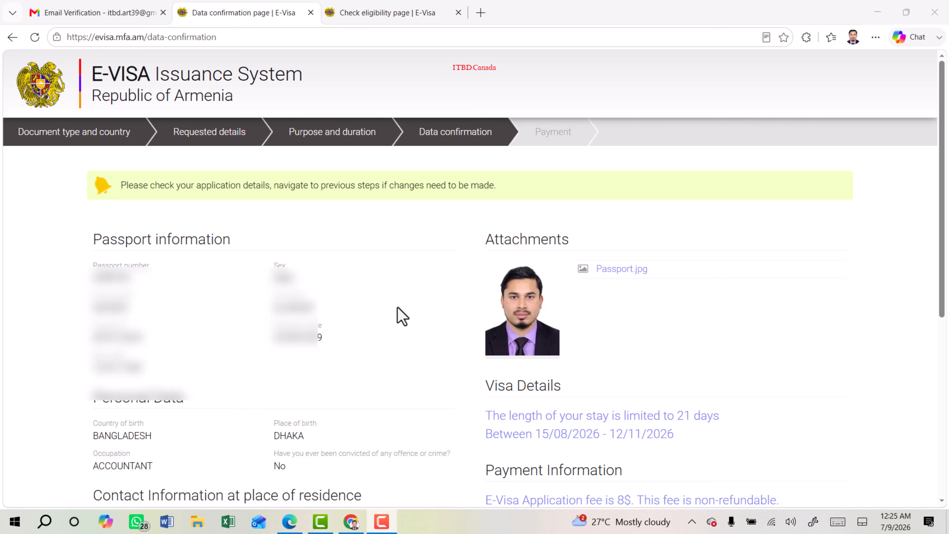
Agree to the terms and conditions and proceed to pay the 8 USD fee.
scroll(402, 316, down, 8)
click(284, 344)
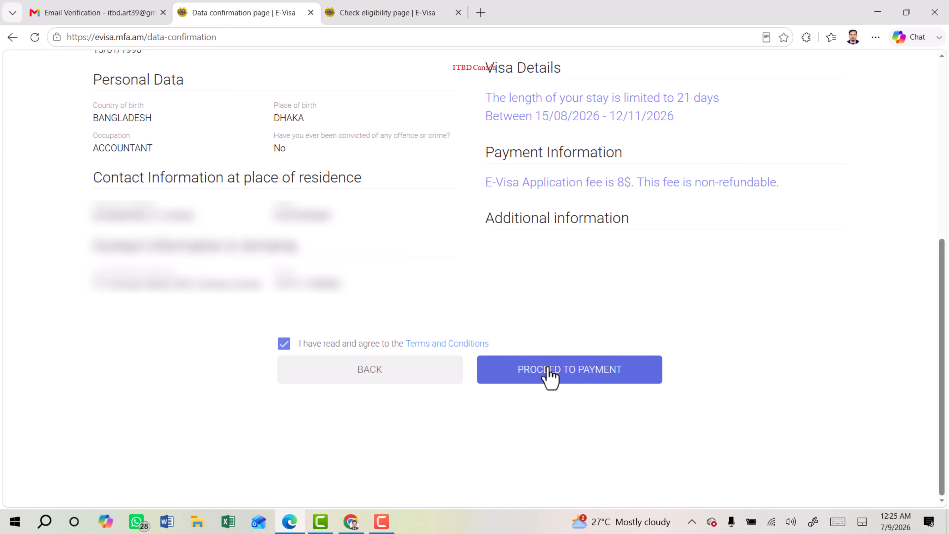
click(569, 369)
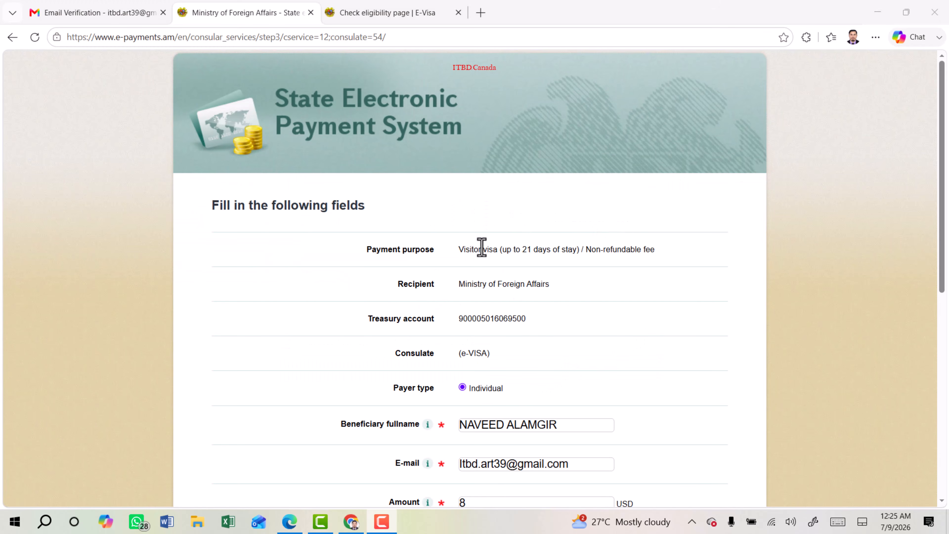
Submit the 3005.00 AMD fee and review the ArCa card number, name, expiry and CVC fields.
scroll(492, 254, down, 6)
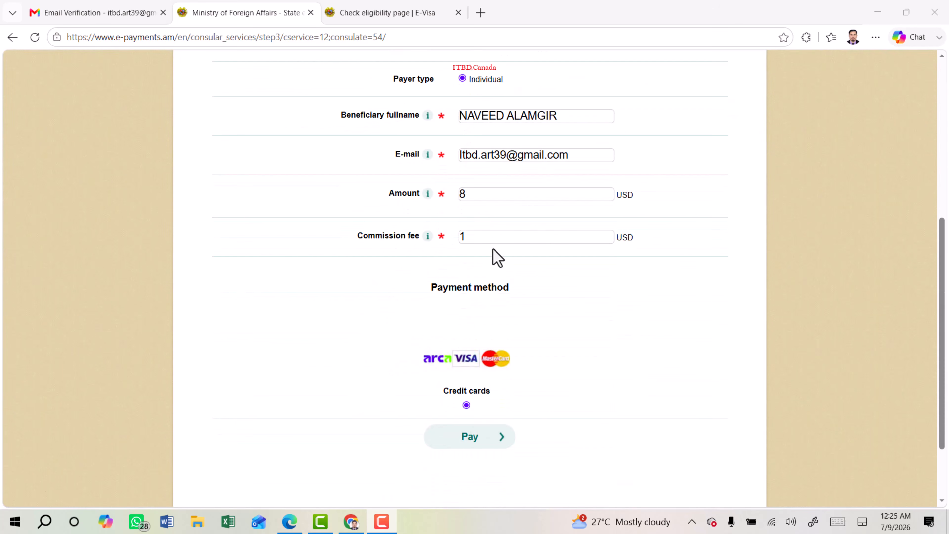
click(468, 441)
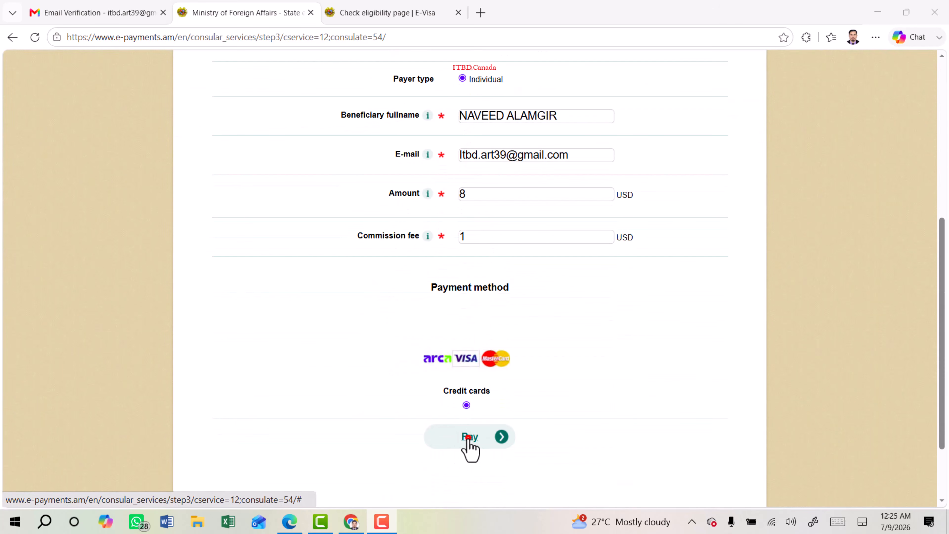
drag(378, 297, 443, 297)
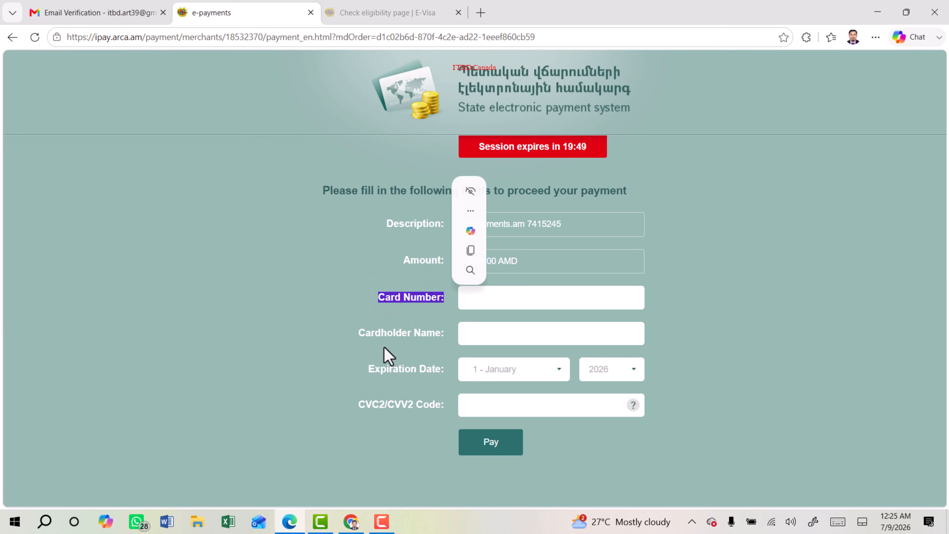
drag(365, 332, 435, 333)
drag(373, 369, 435, 369)
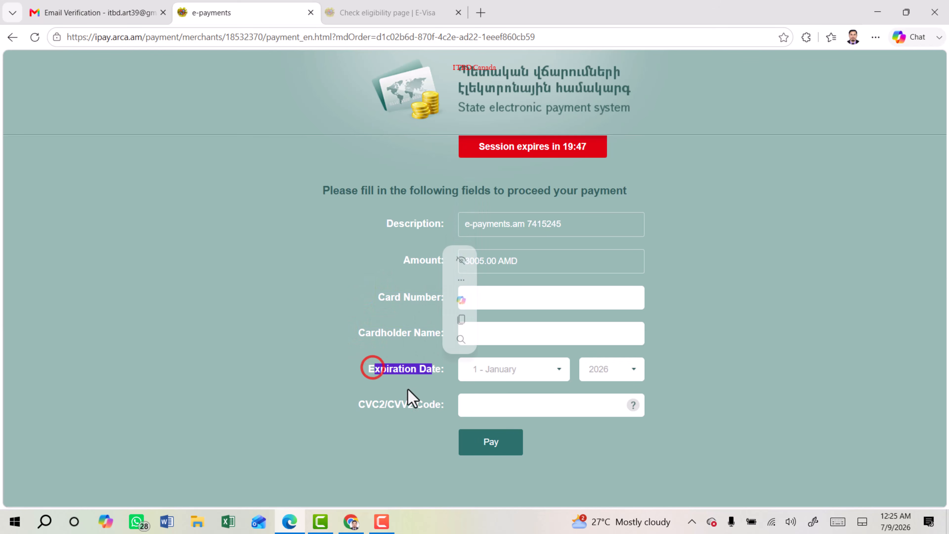
drag(365, 405, 429, 405)
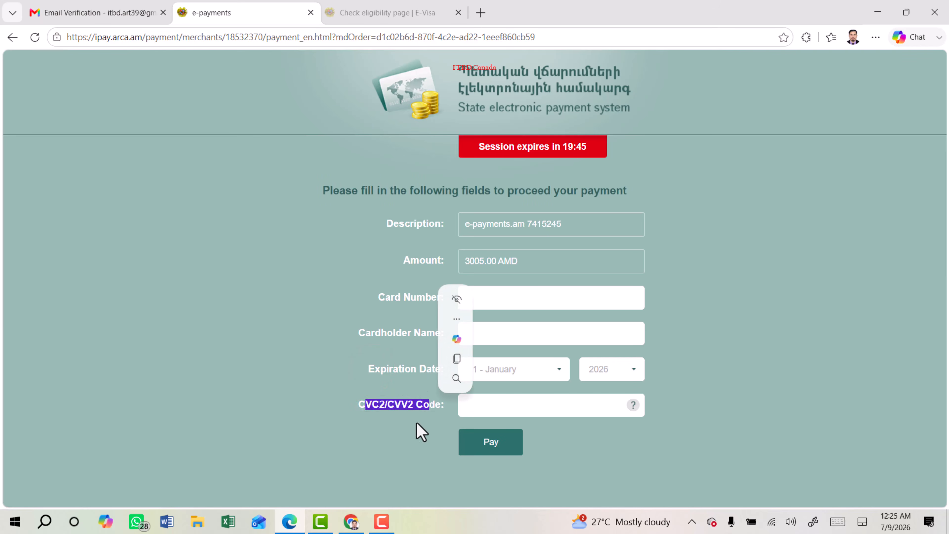
click(392, 388)
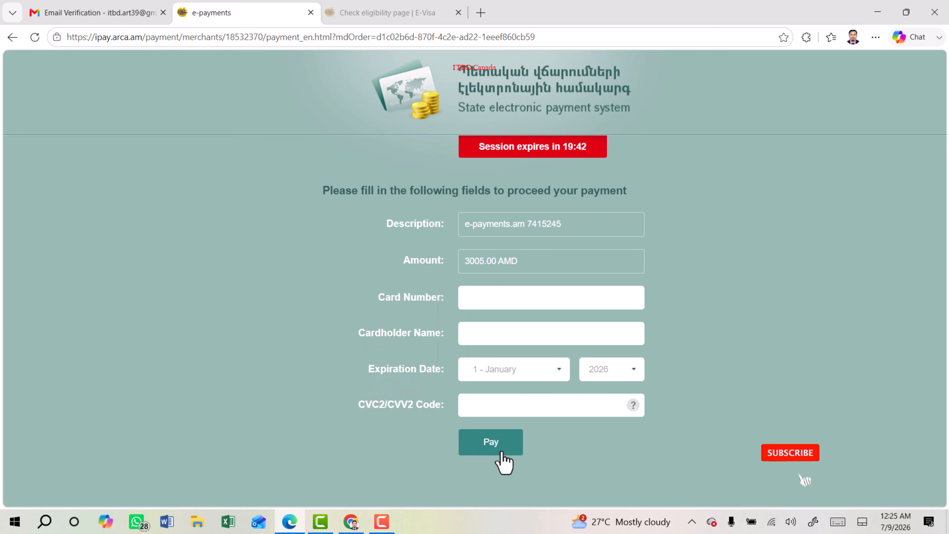